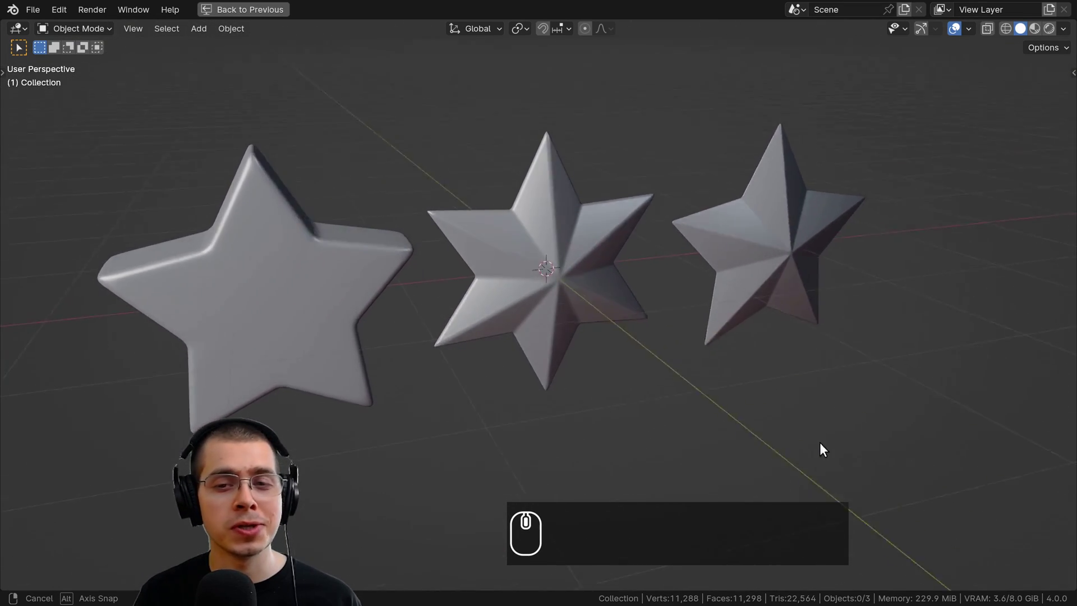
Select and hide all three finished stars, leaving only the empty grid
key(a)
key(h)
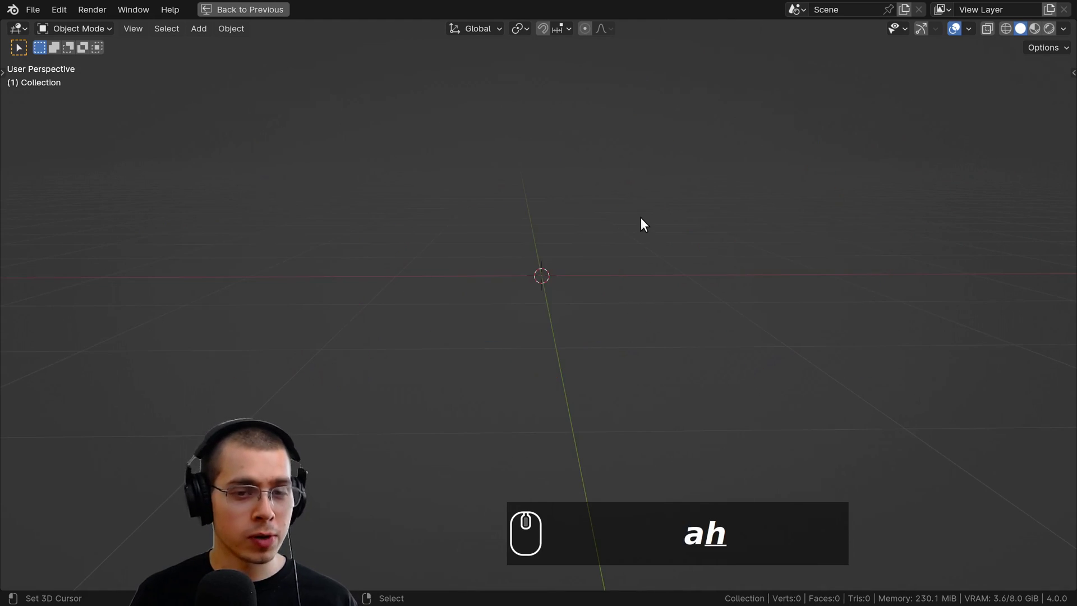
middle_drag(640, 217, 531, 167)
Add a mesh circle at the origin and set its Vertices to 10
key(shift+a)
mouse_move(530, 166)
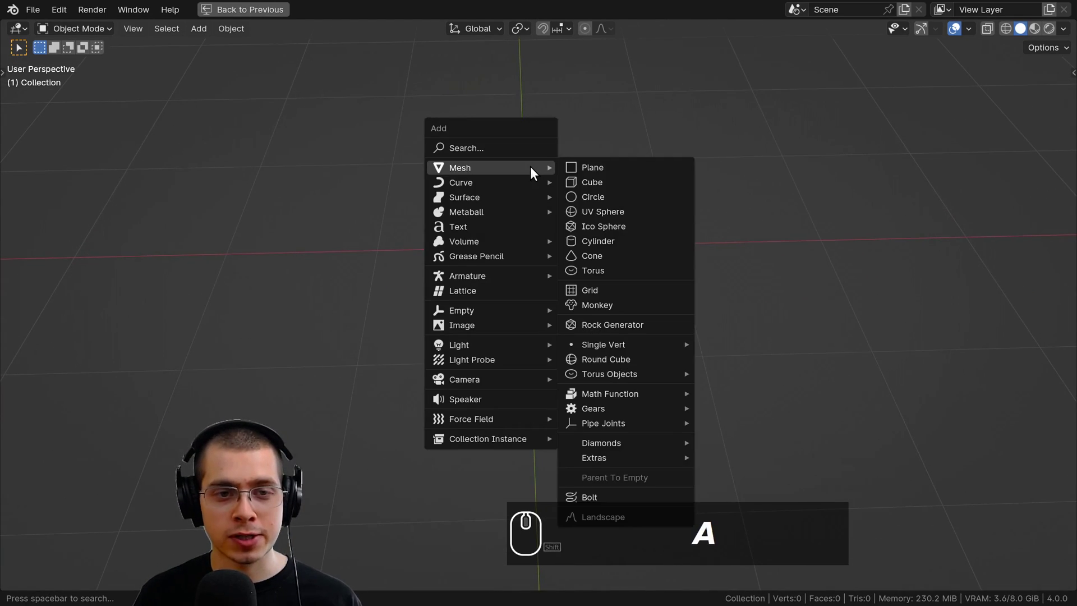
click(607, 194)
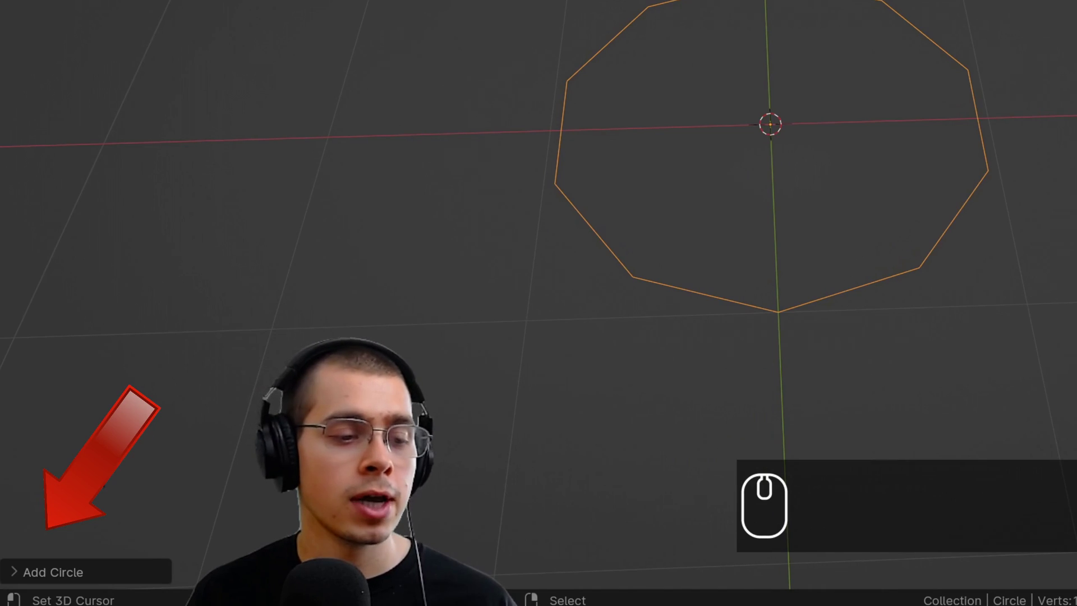
click(14, 570)
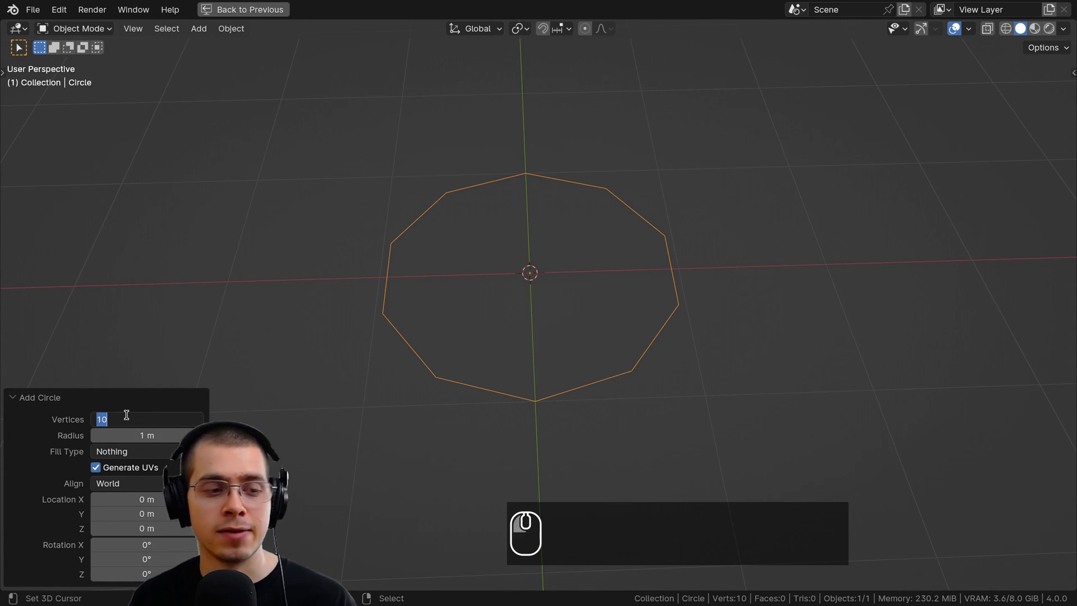
mouse_move(144, 415)
mouse_down()
mouse_move(407, 270)
mouse_move(129, 419)
mouse_up()
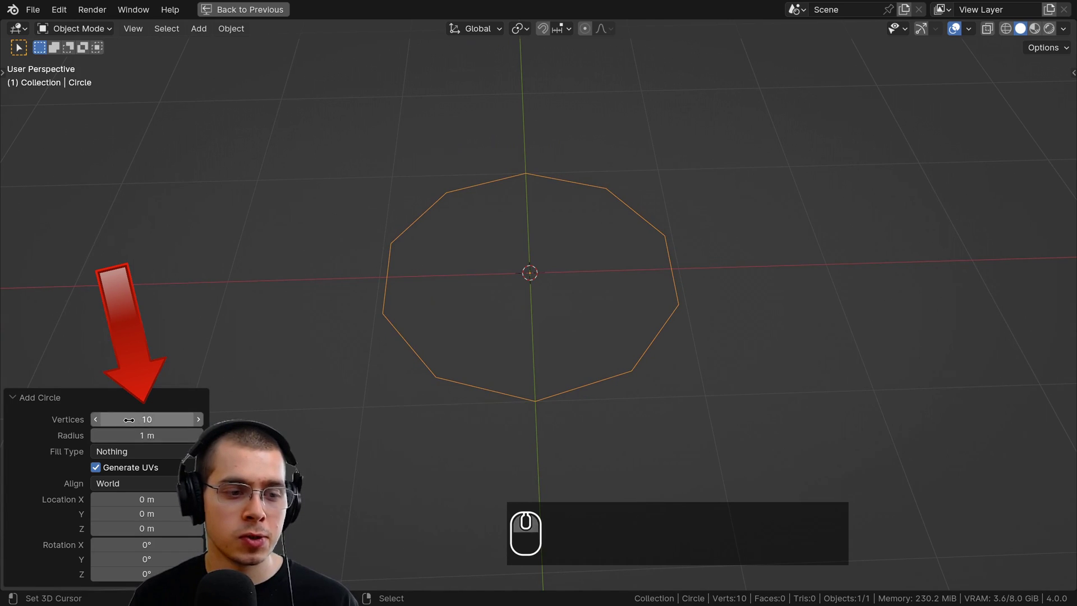
click(14, 396)
middle_drag(446, 288, 452, 301)
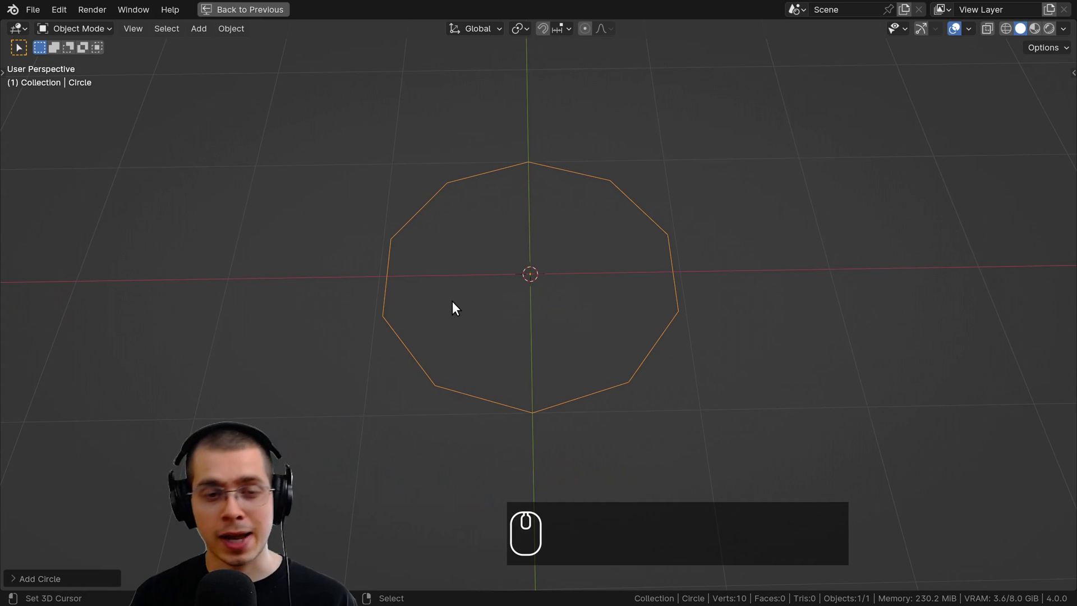
Switch to top view, centre the decagon and enter Edit Mode
key(KP_7)
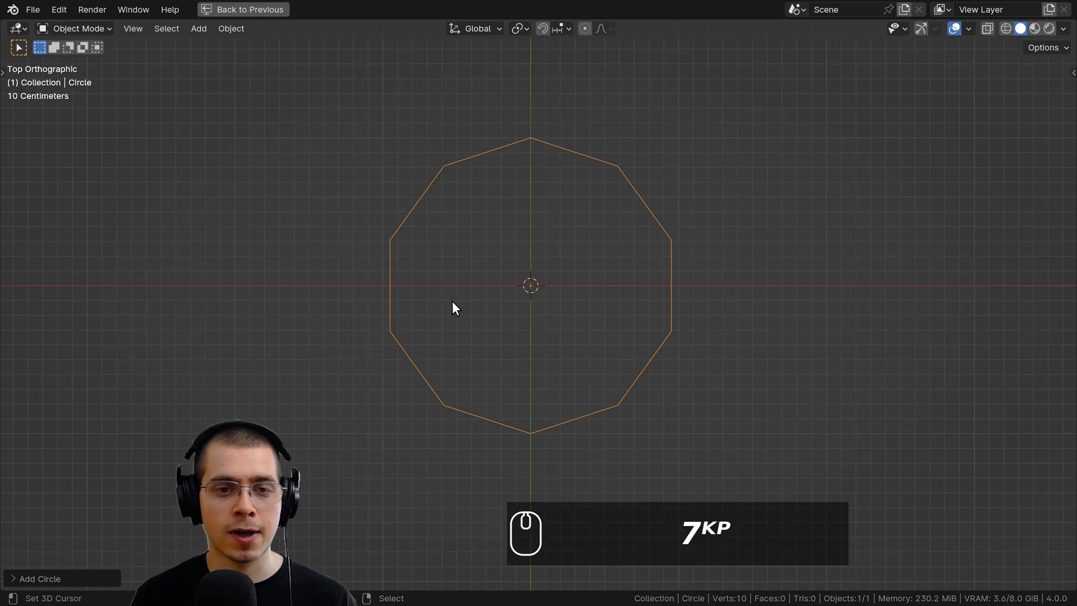
shift+middle_drag(380, 293, 508, 272)
scroll(619, 143, up, 2)
key(Tab)
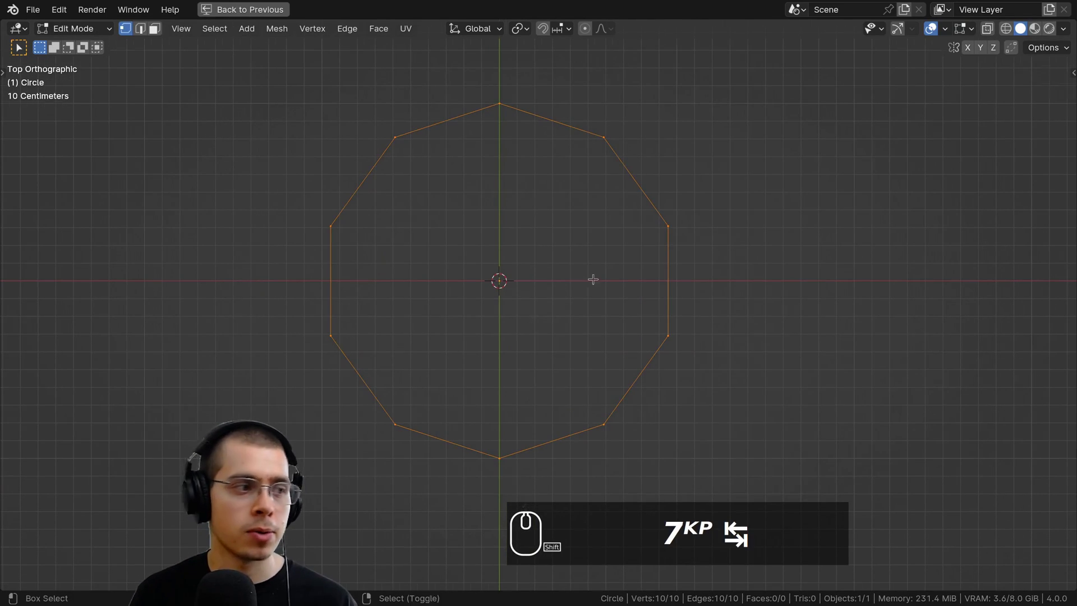
shift+middle_drag(594, 279, 642, 263)
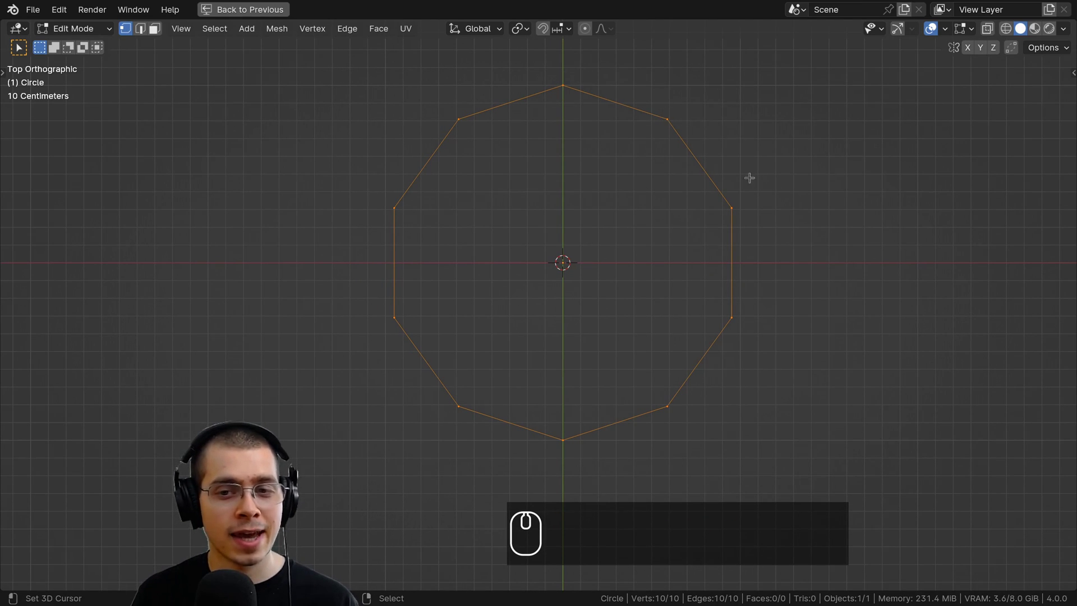
Select alternate decagon vertices and scale them inward to about 0.40
click(669, 119)
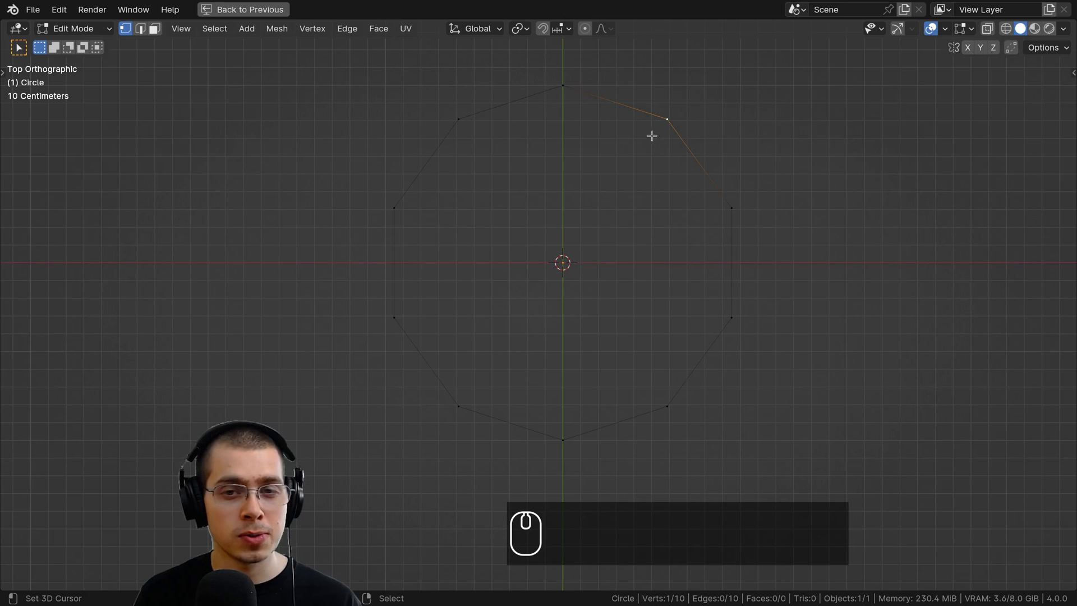
drag(563, 85, 569, 70)
click(664, 118)
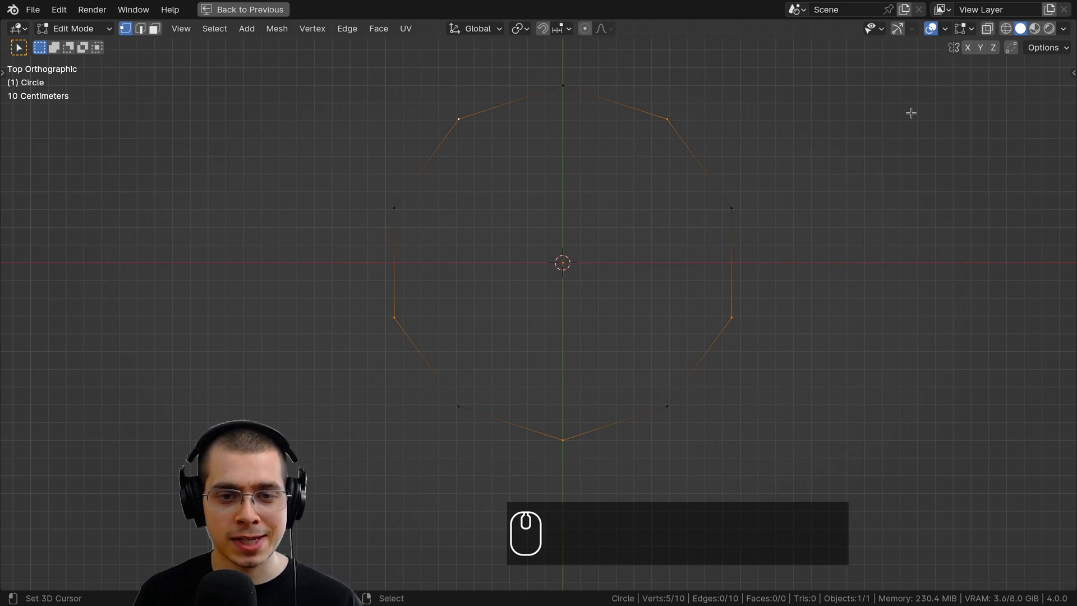
key(s)
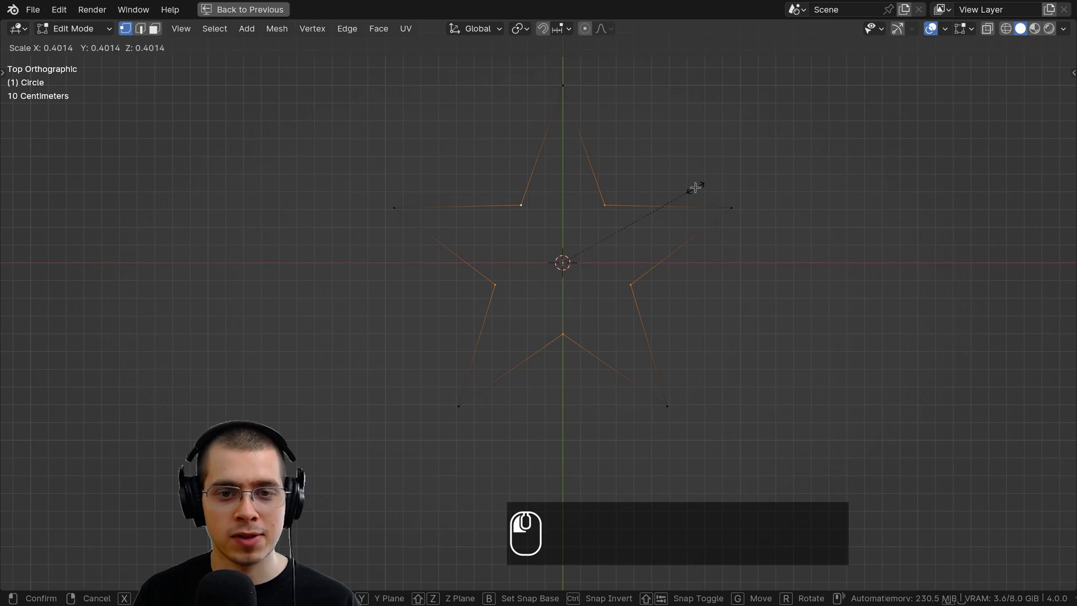
Confirm the inward scale and fill the star outline with a face
click(695, 187)
middle_drag(721, 315, 621, 121)
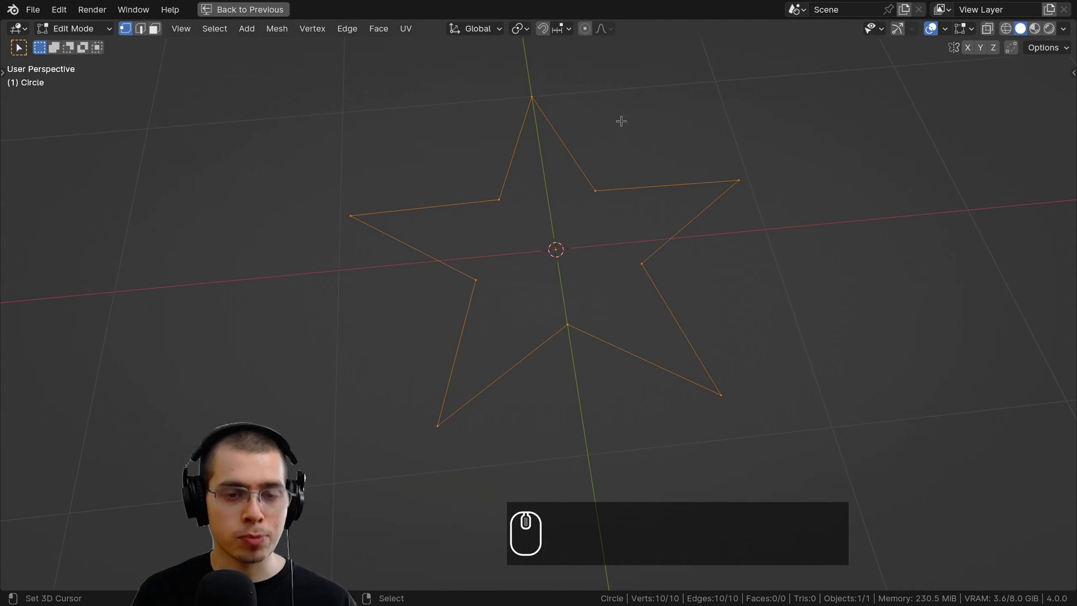
key(f)
middle_drag(698, 307, 559, 152)
Select star tips and rescale them several times to refine the points
shift+click(337, 243)
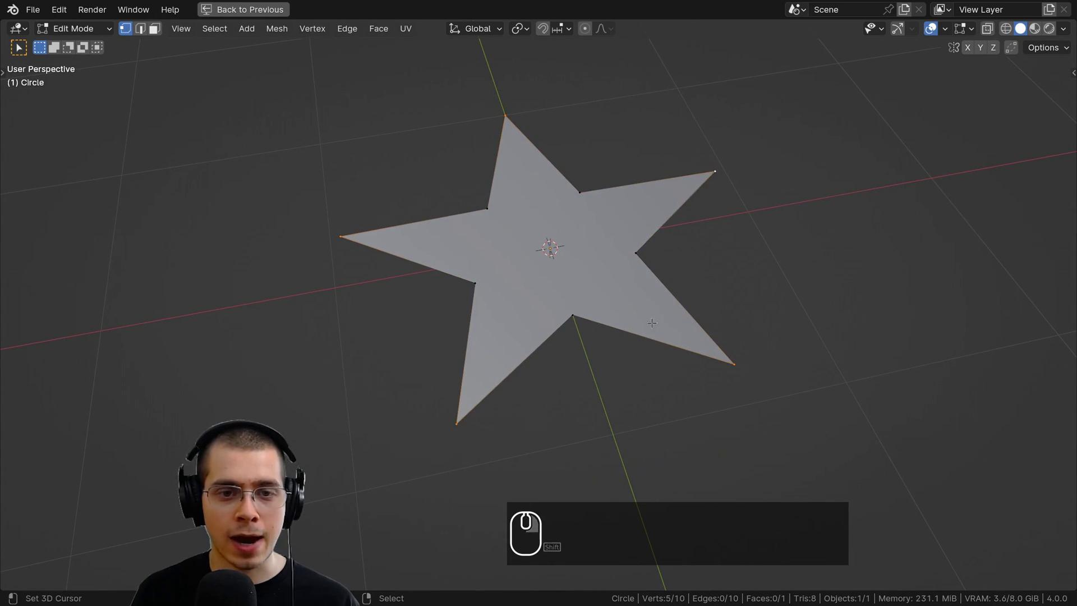
key(s)
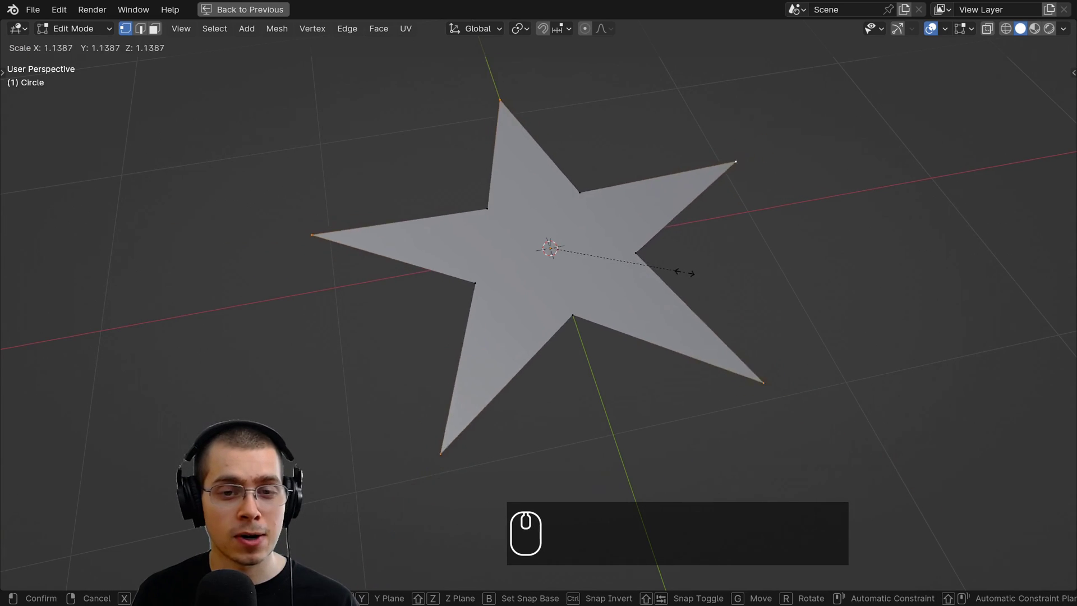
click(649, 276)
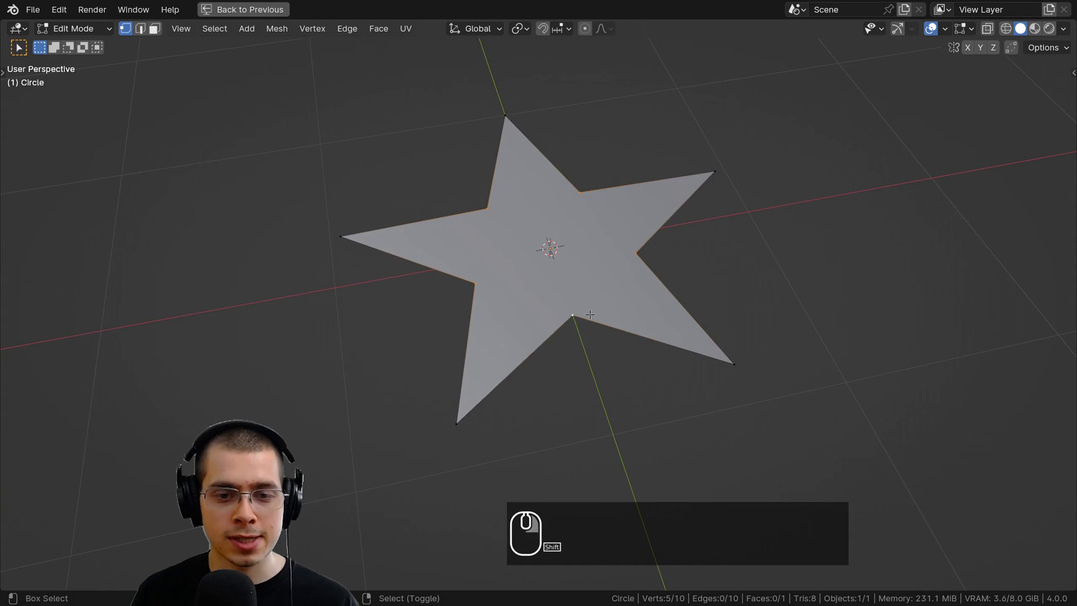
key(s)
click(645, 344)
middle_drag(644, 344, 645, 373)
key(s)
click(633, 361)
Select all and extrude the star face to give it thickness
key(a)
key(a)
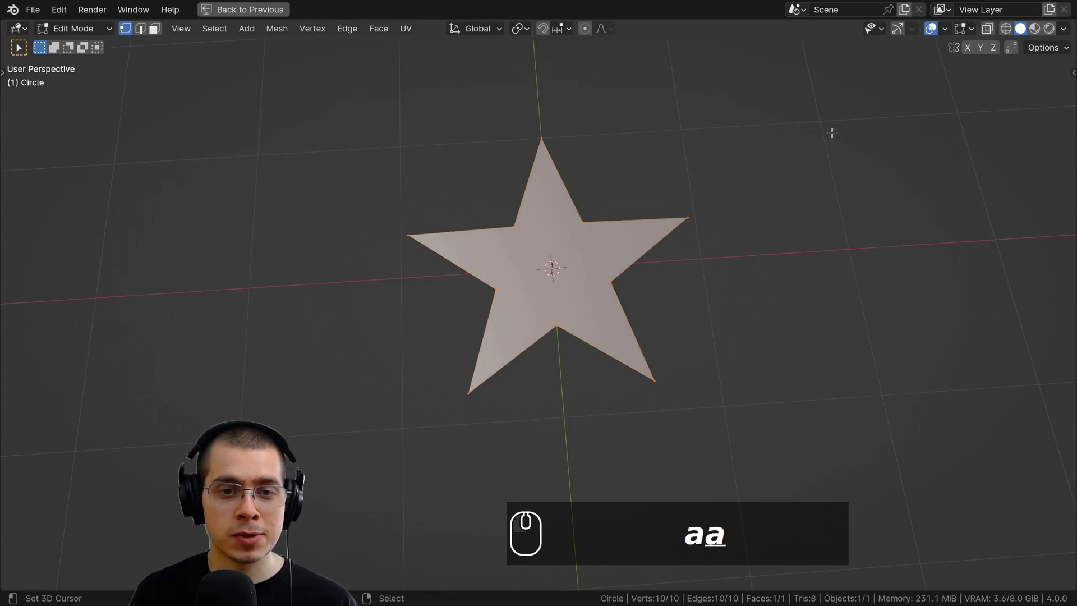
scroll(749, 229, up, 3)
scroll(748, 229, down, 3)
middle_drag(748, 229, 631, 110)
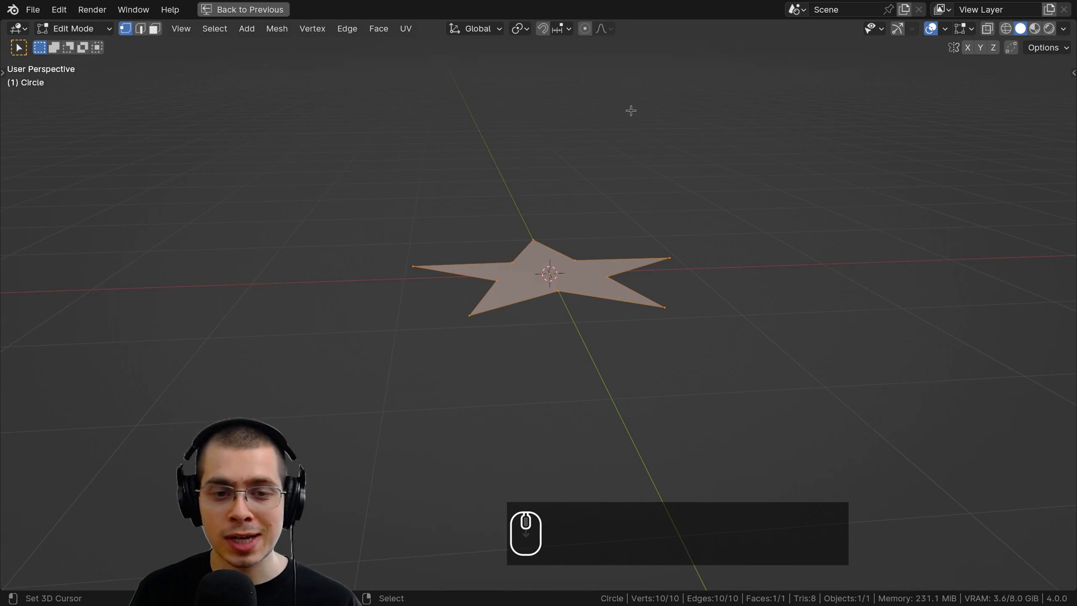
key(e)
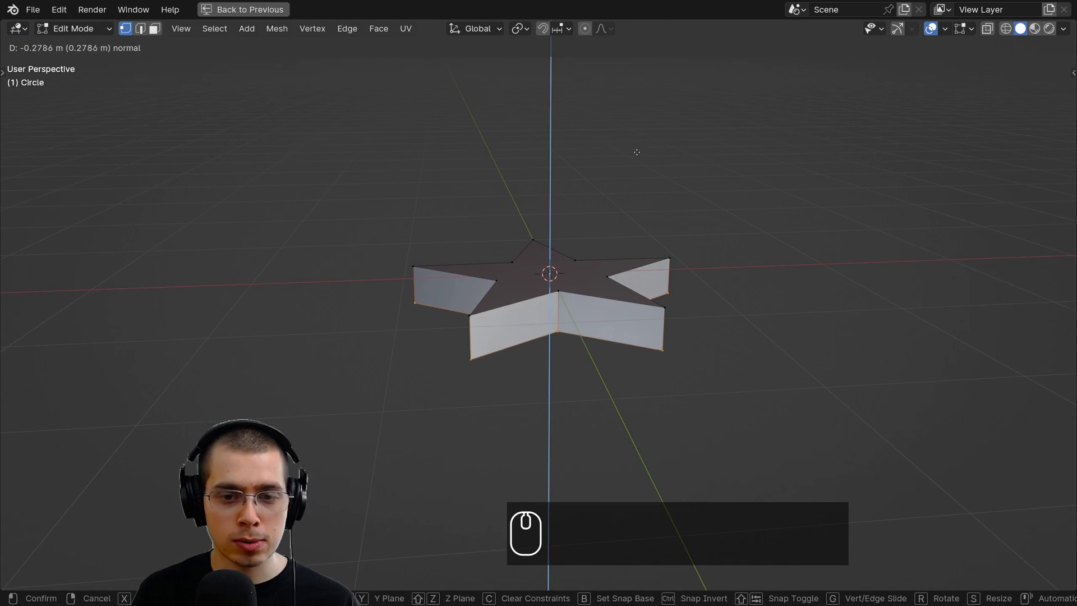
click(640, 165)
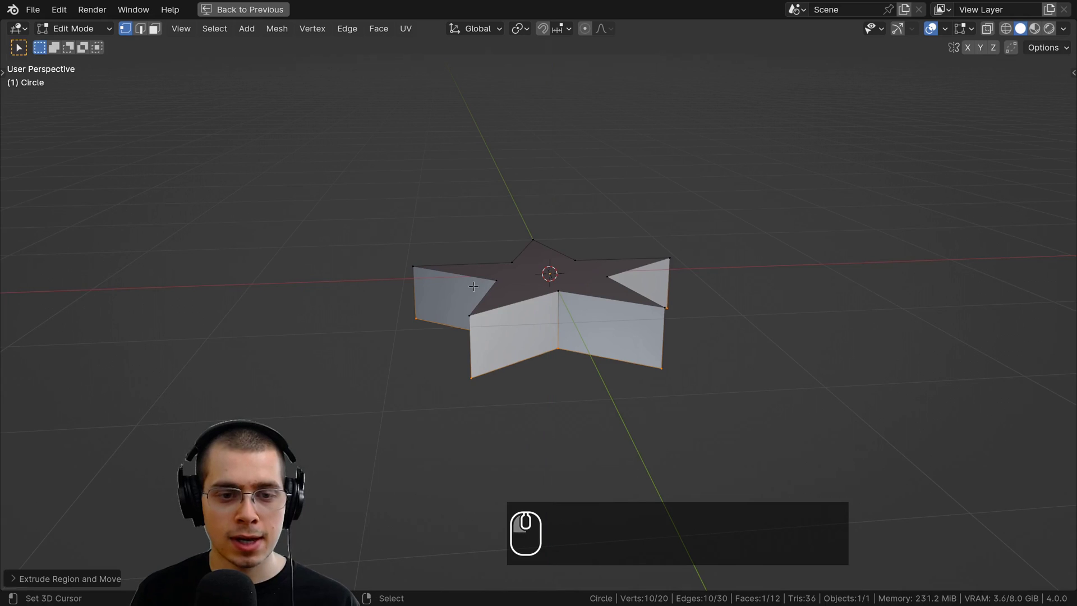
middle_drag(640, 166, 417, 325)
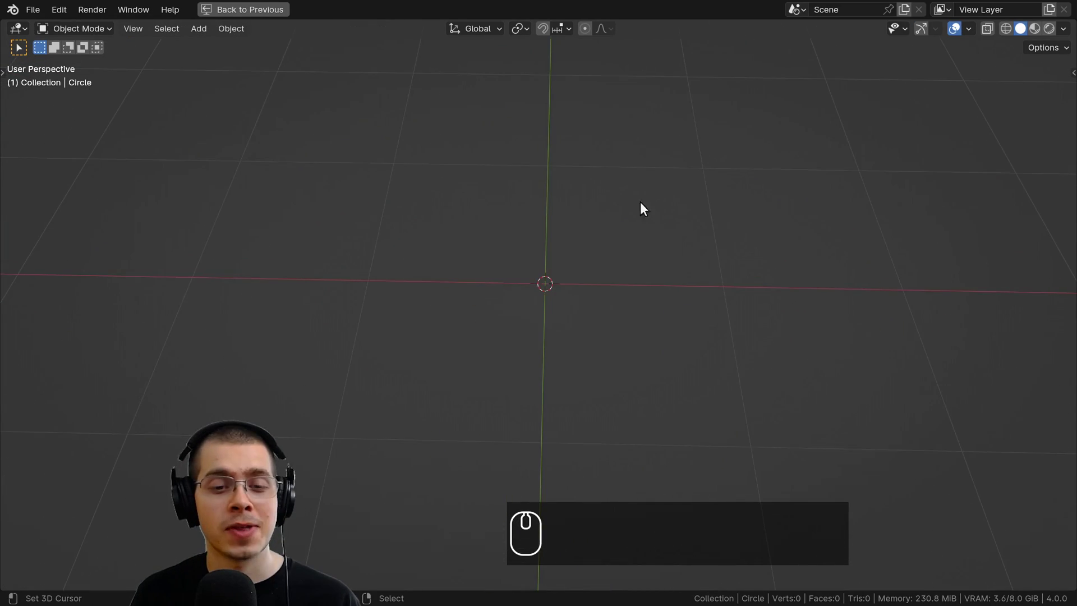
mouse_move(643, 210)
shift+middle_down()
mouse_move(631, 212)
mouse_move(644, 190)
shift+middle_up()
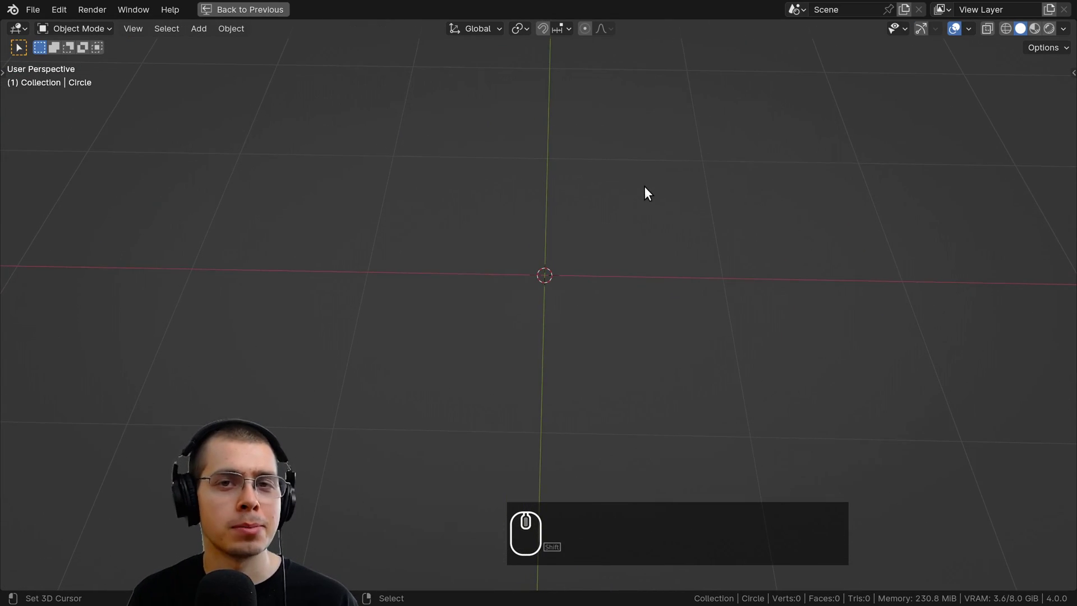
Open Blender's Preferences from the Edit menu
scroll(644, 185, up, 1)
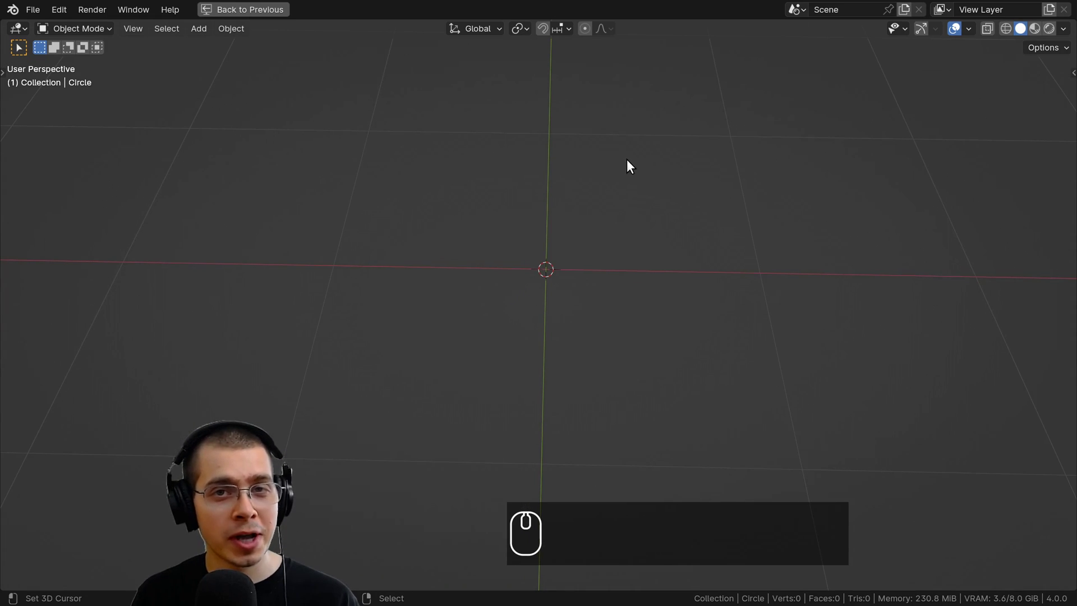
shift+middle_drag(621, 151, 639, 157)
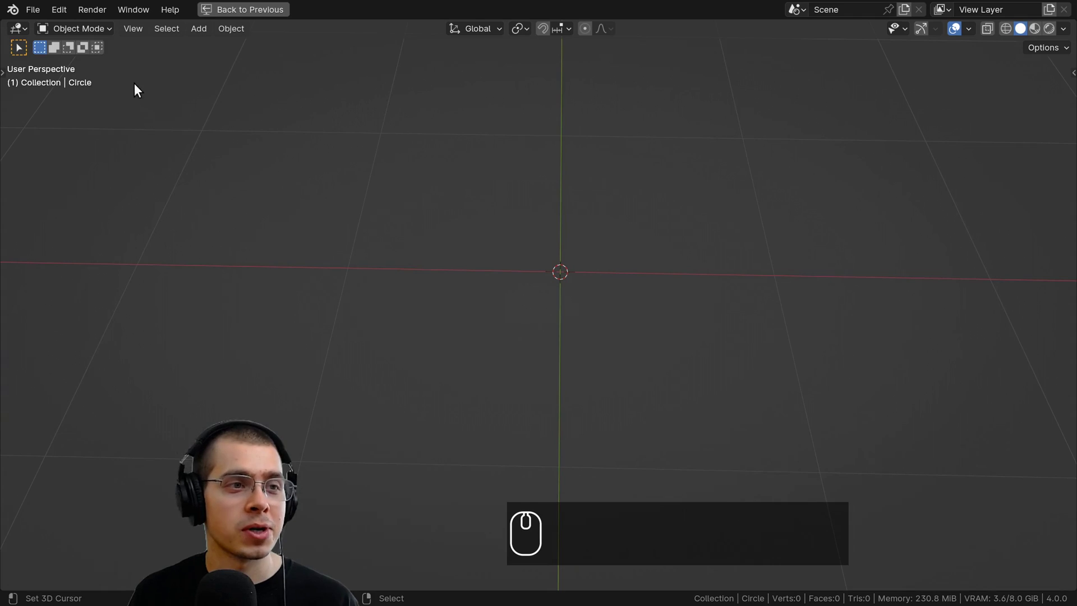
click(60, 9)
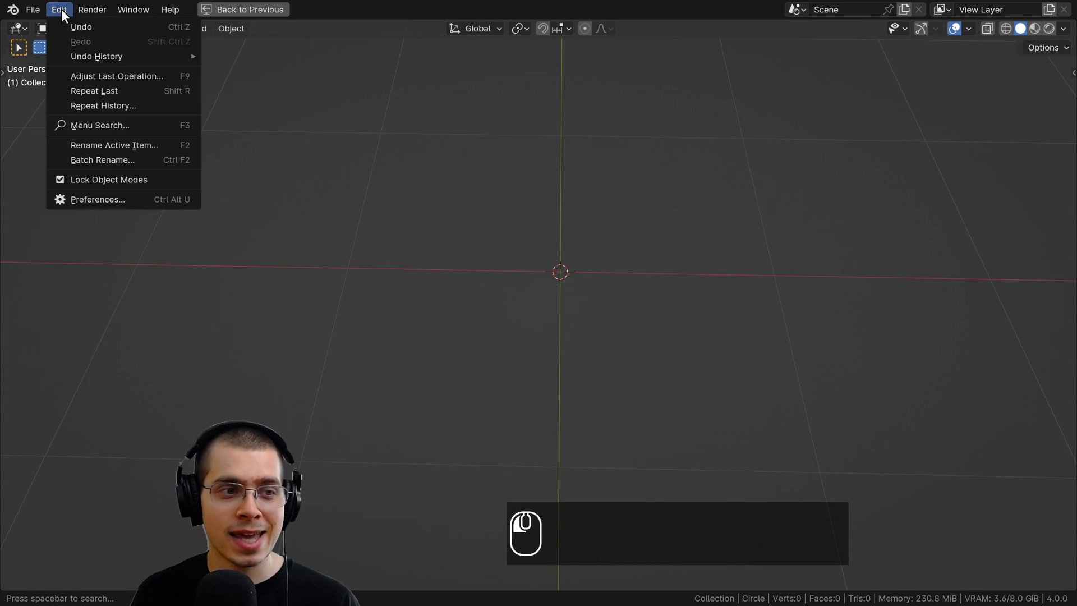
click(97, 199)
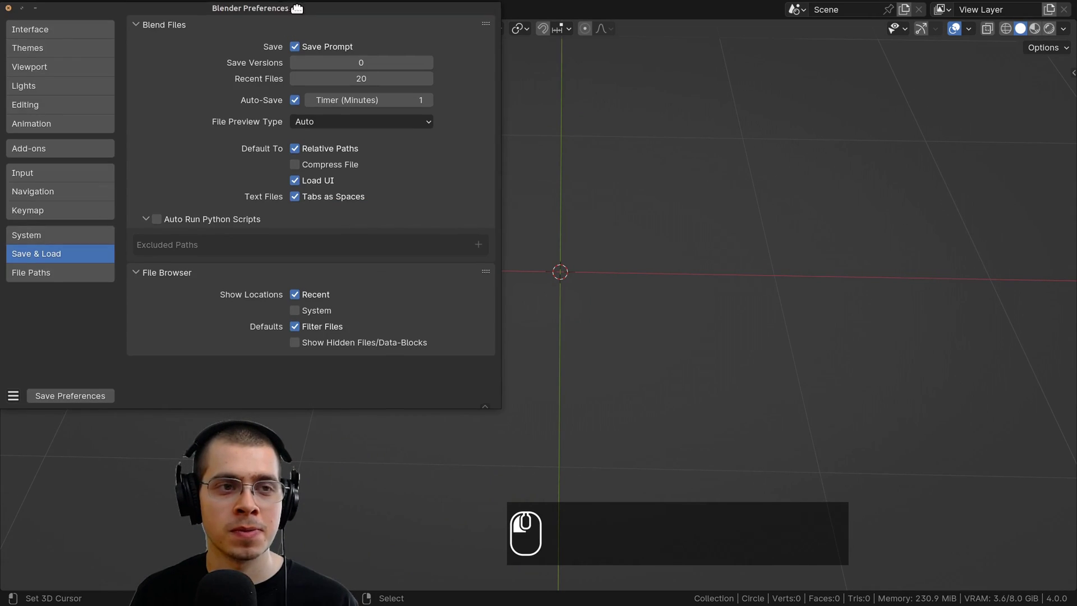
drag(298, 8, 697, 53)
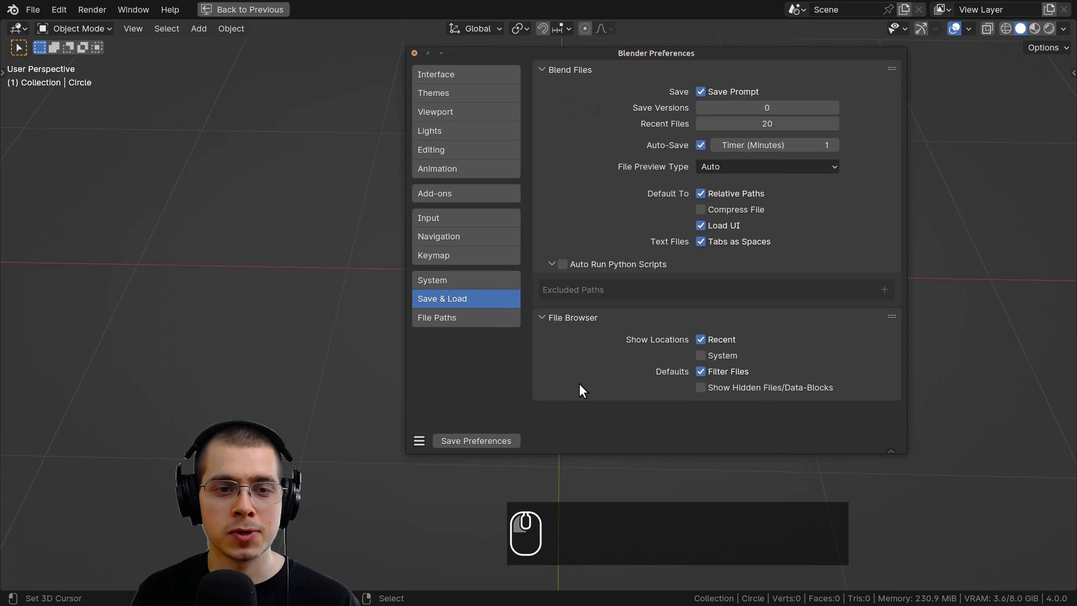
Search add-ons for 'extra', leave Add Mesh: Extra Objects enabled, and close Preferences
click(437, 196)
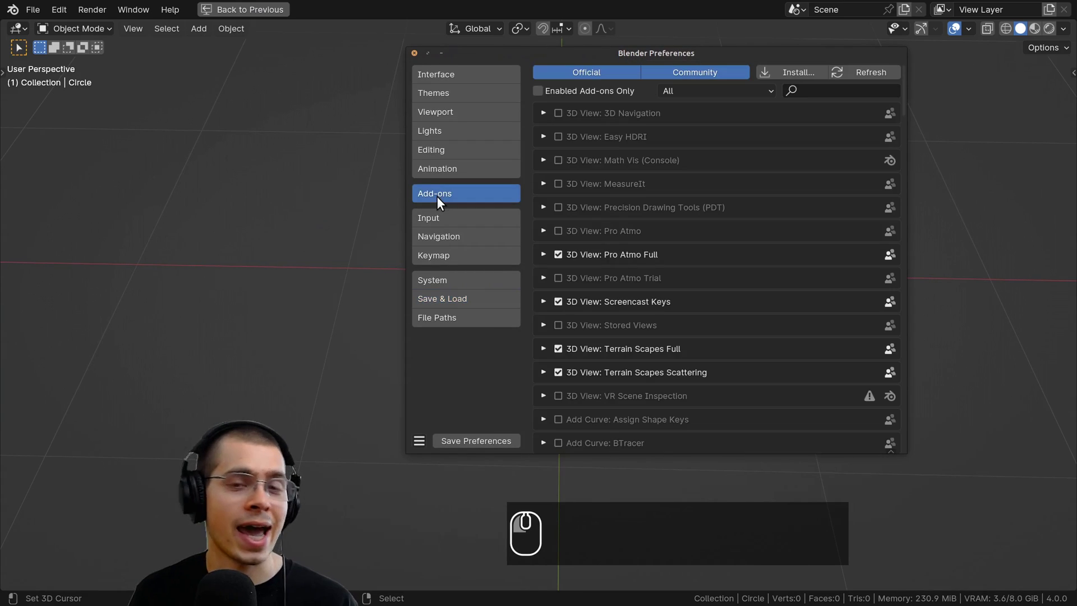
click(856, 90)
text(extra)
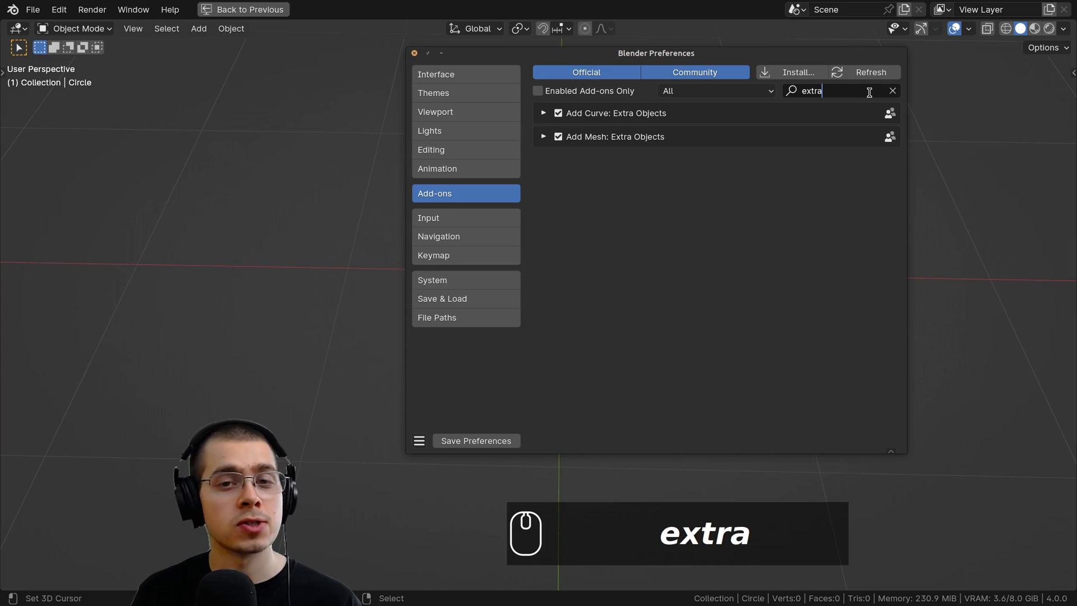
click(548, 136)
click(558, 137)
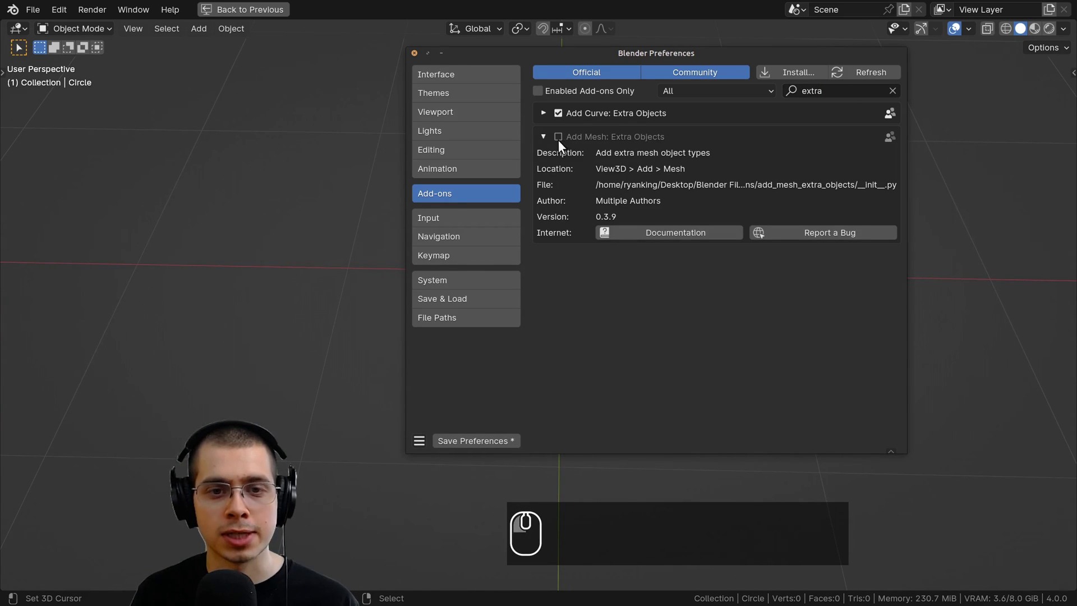
click(557, 136)
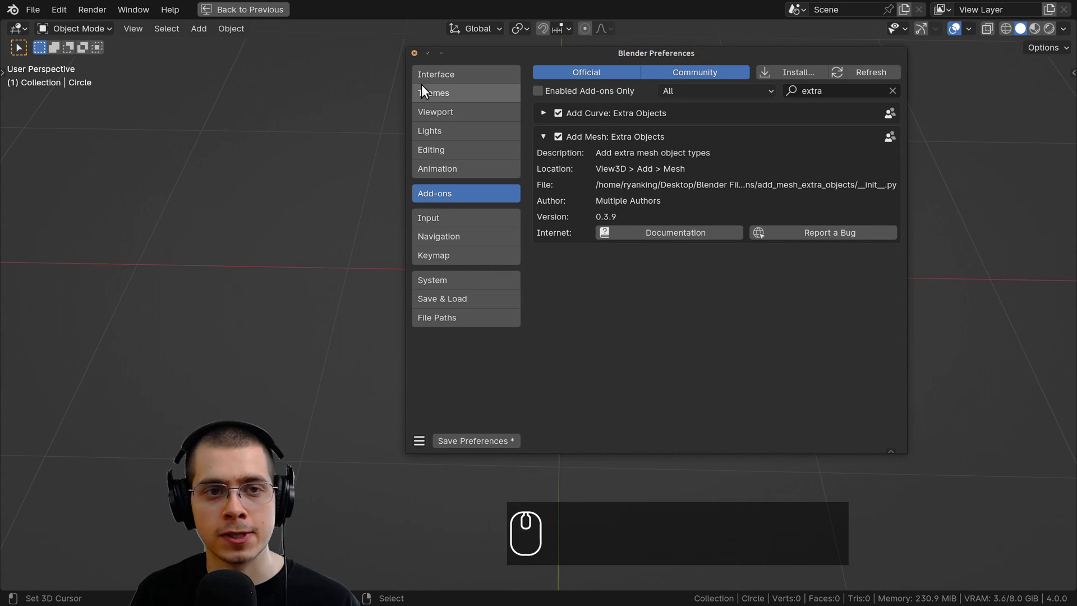
click(414, 52)
shift+middle_drag(533, 176, 560, 144)
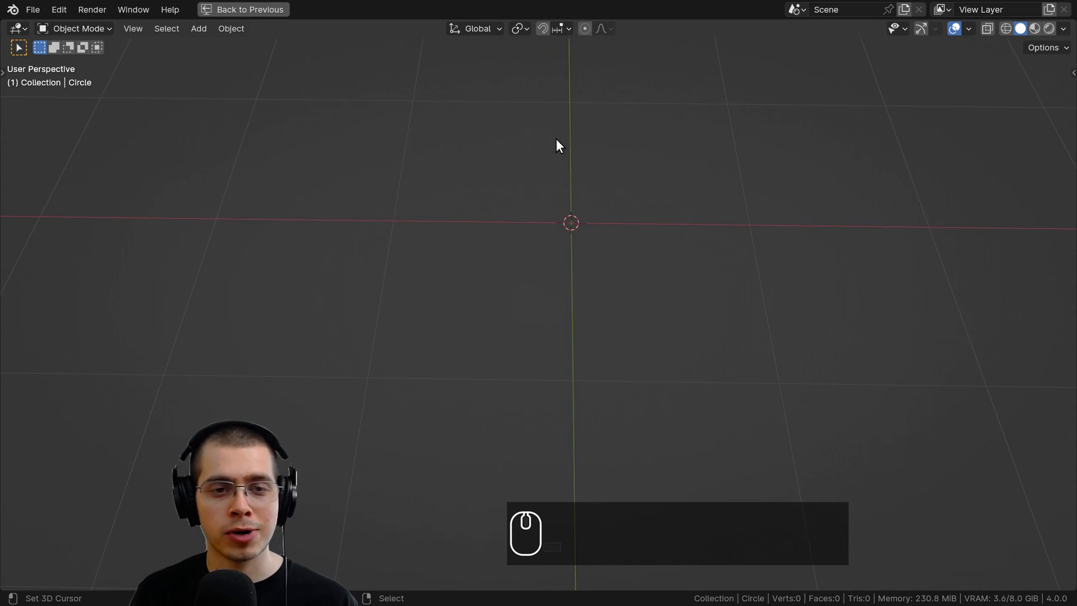
Add a Simple Star from Mesh > Extras at the world origin
key(shift+a)
mouse_move(555, 139)
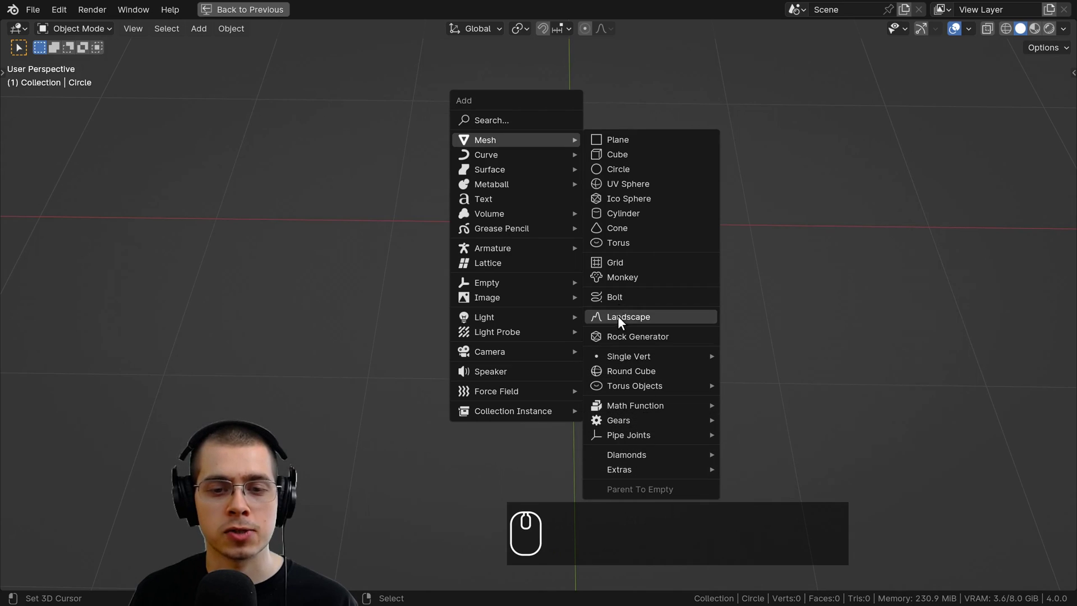
key(shift+a)
mouse_move(482, 56)
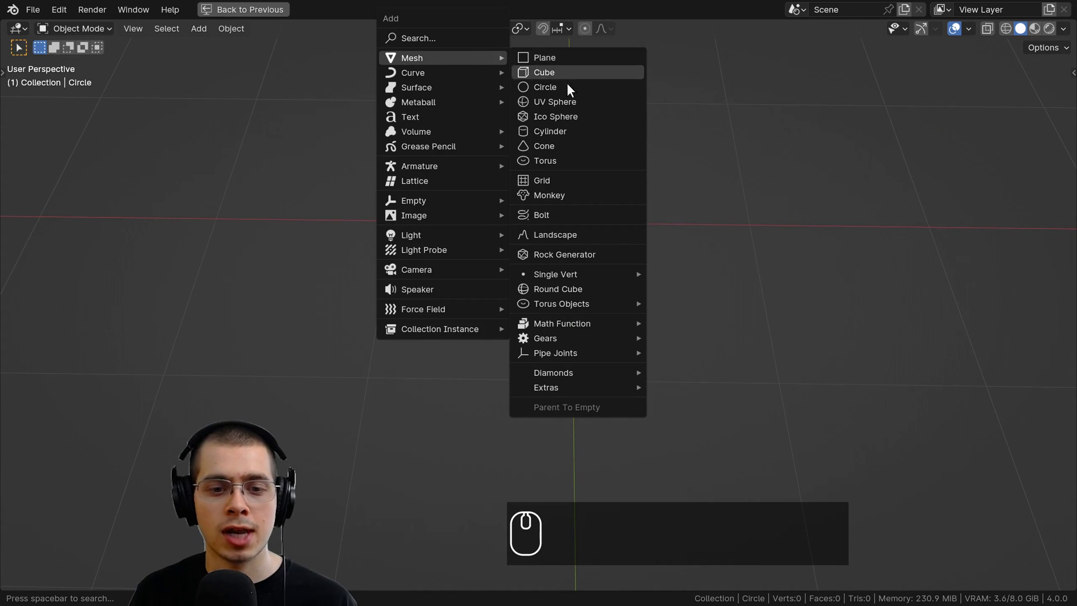
mouse_move(583, 392)
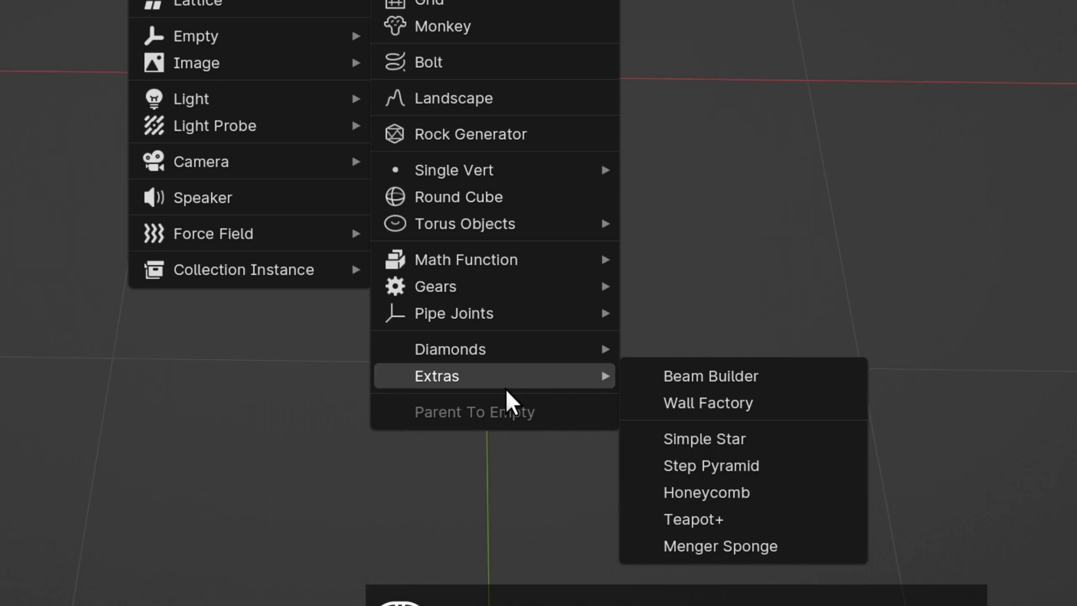
click(672, 434)
middle_drag(645, 345, 622, 291)
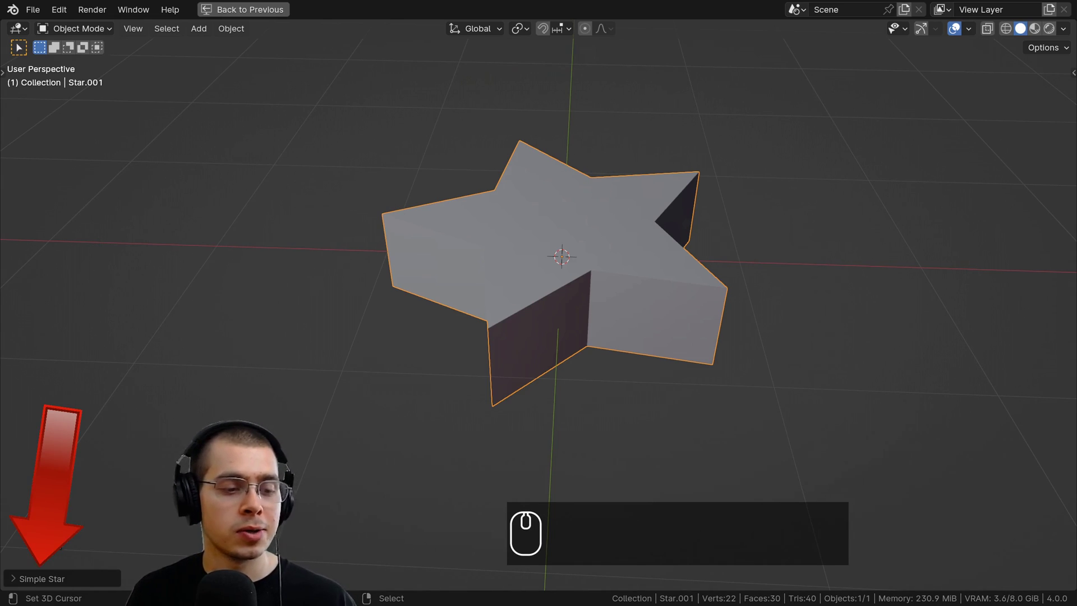
Set the Simple Star to 6 points, keeping radii 1.00/0.50 and height 0.50
click(17, 578)
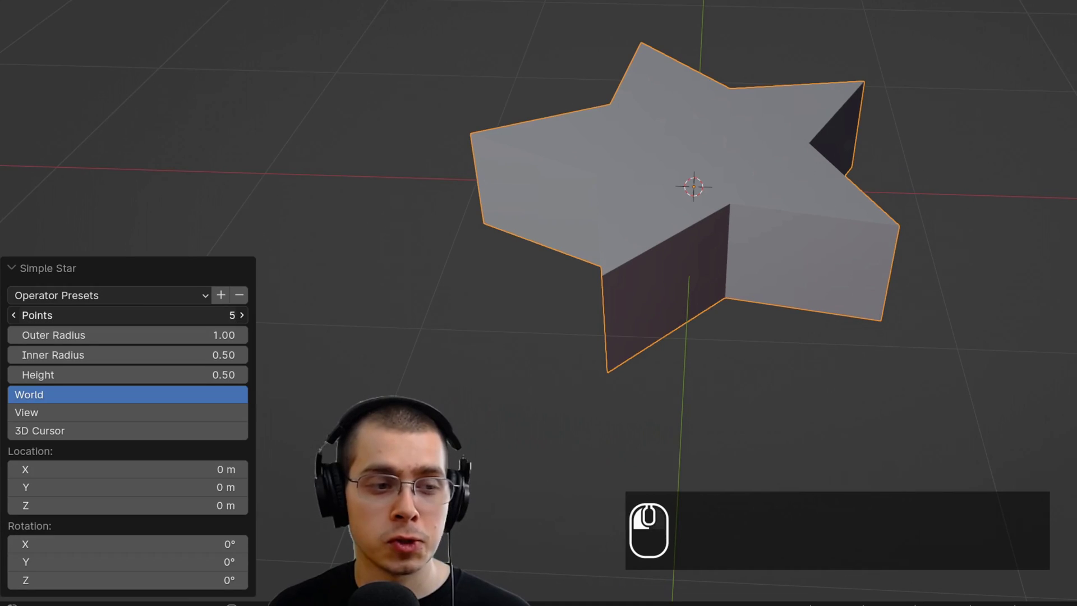
mouse_move(129, 315)
mouse_down()
mouse_move(241, 315)
mouse_move(129, 314)
mouse_up()
middle_drag(493, 211, 482, 264)
click(242, 315)
scroll(662, 33, down, 2)
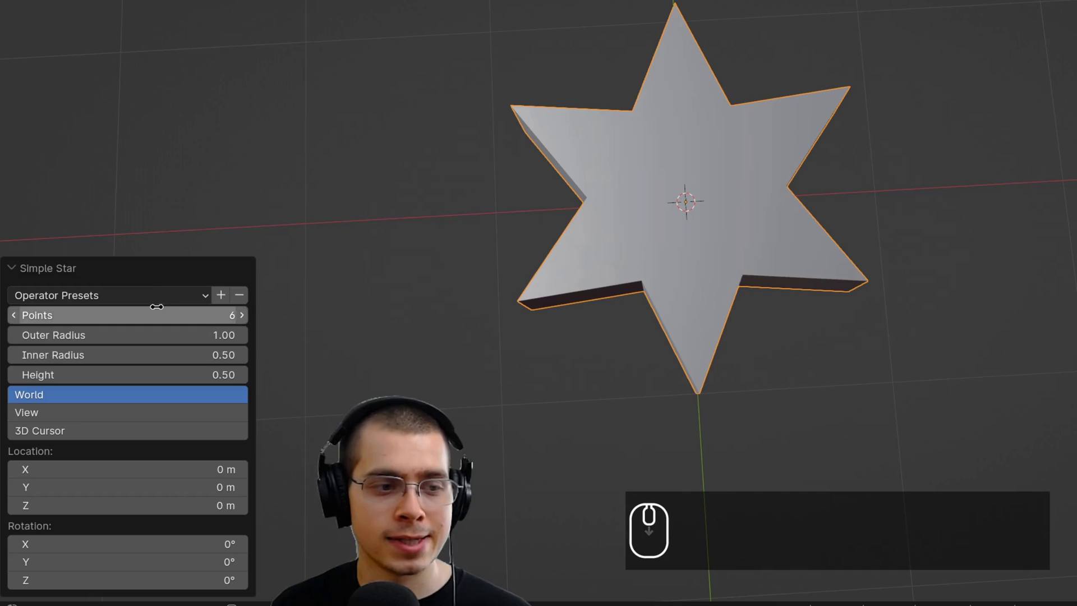
drag(129, 334, 122, 375)
drag(83, 469, 79, 469)
mouse_move(71, 539)
mouse_down()
mouse_move(53, 538)
mouse_move(71, 538)
mouse_up()
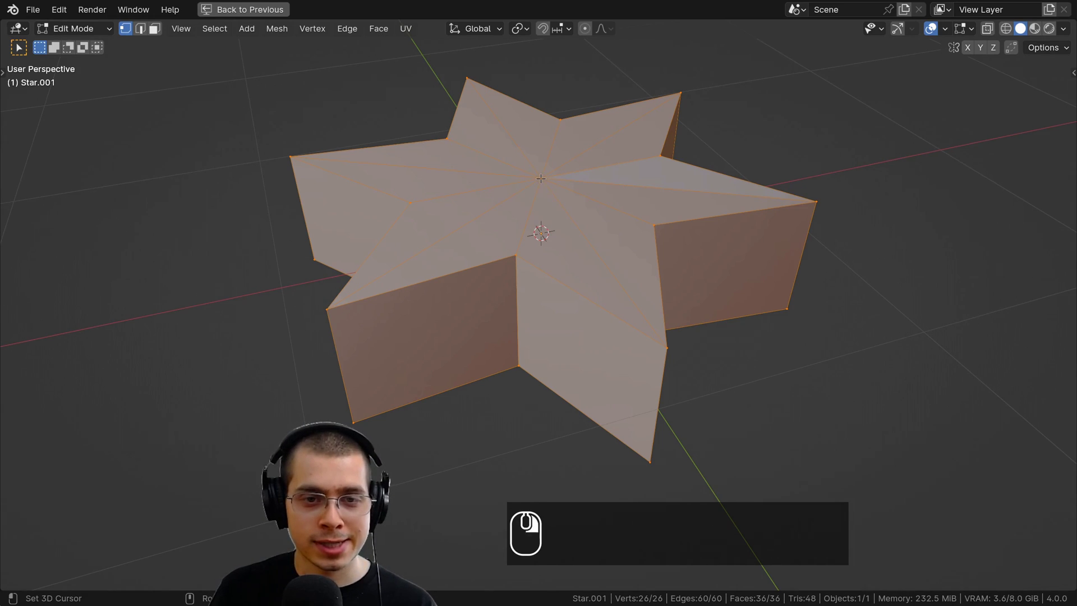
In Edit Mode, select the star's top and bottom centre vertices
click(541, 178)
middle_drag(551, 281, 539, 358)
shift+click(544, 343)
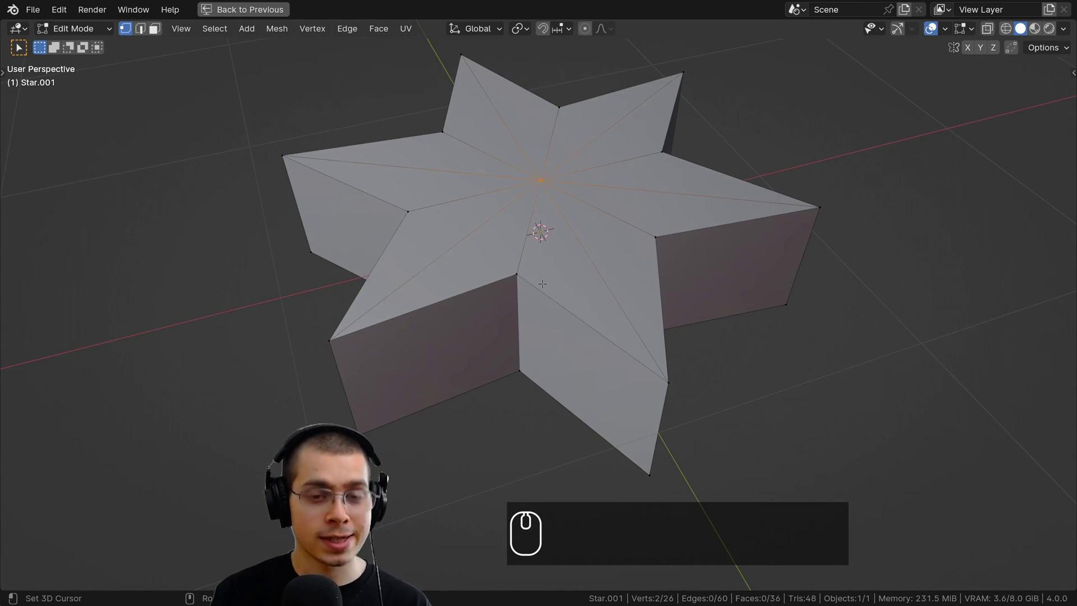
Invert the selection, scale the outer vertices flat along Z, and return to Object Mode
key(ctrl+i)
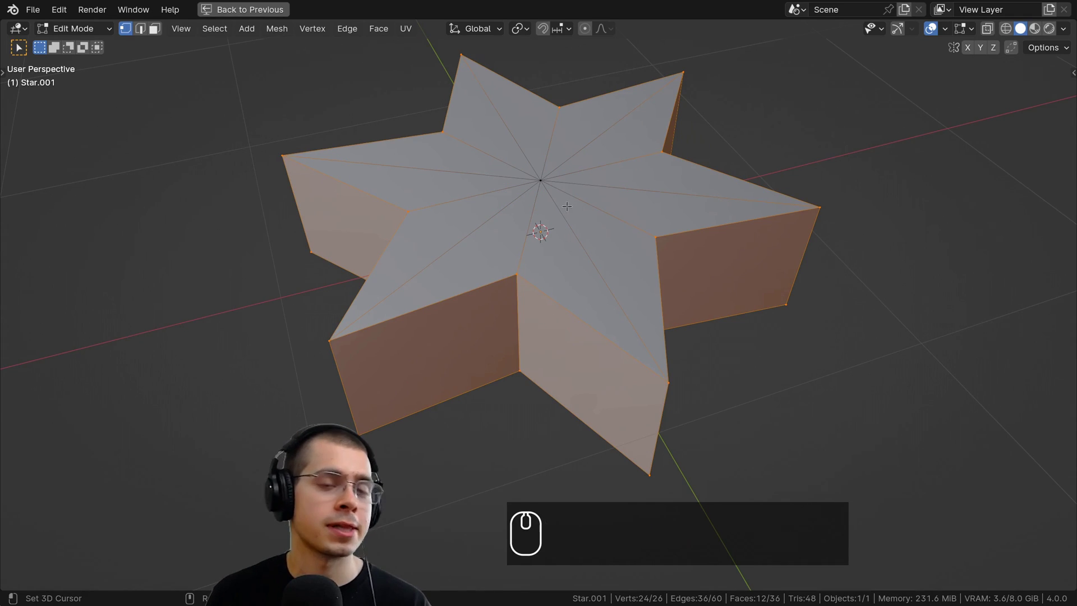
middle_drag(542, 284, 829, 168)
key(s)
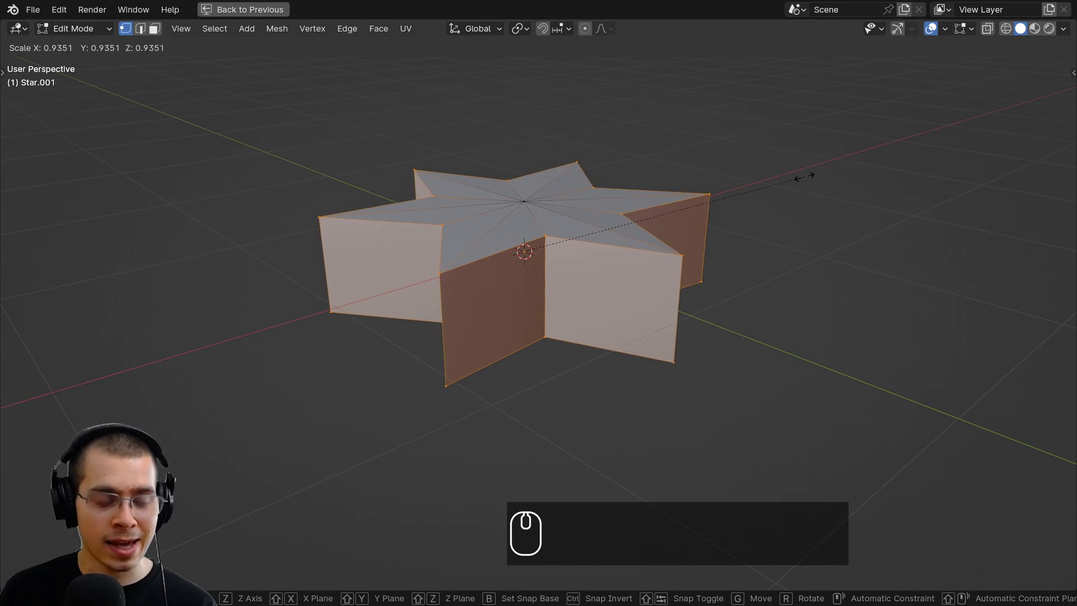
key(z)
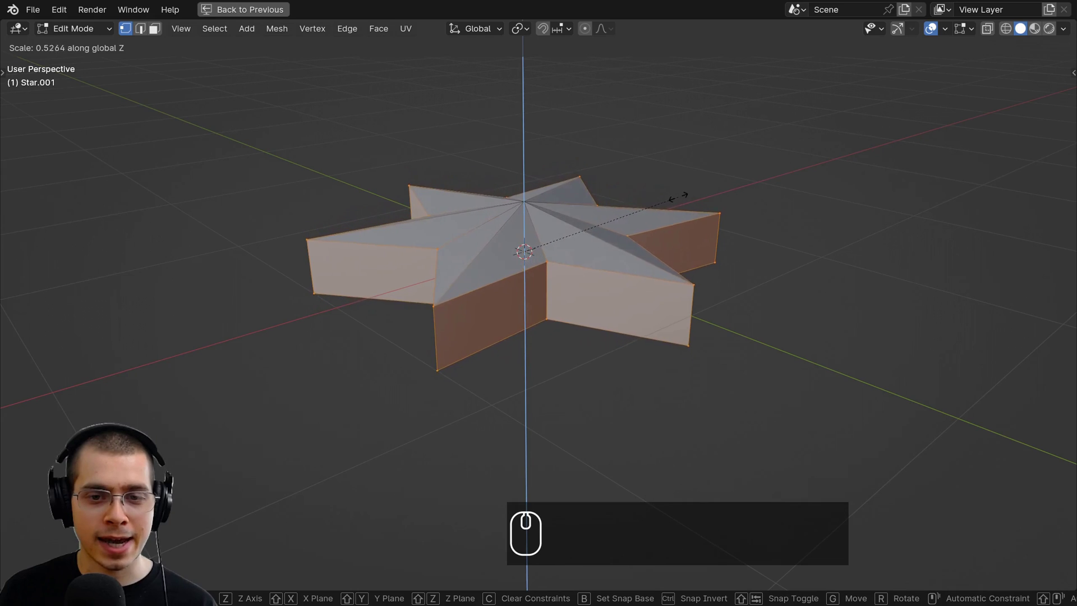
click(533, 226)
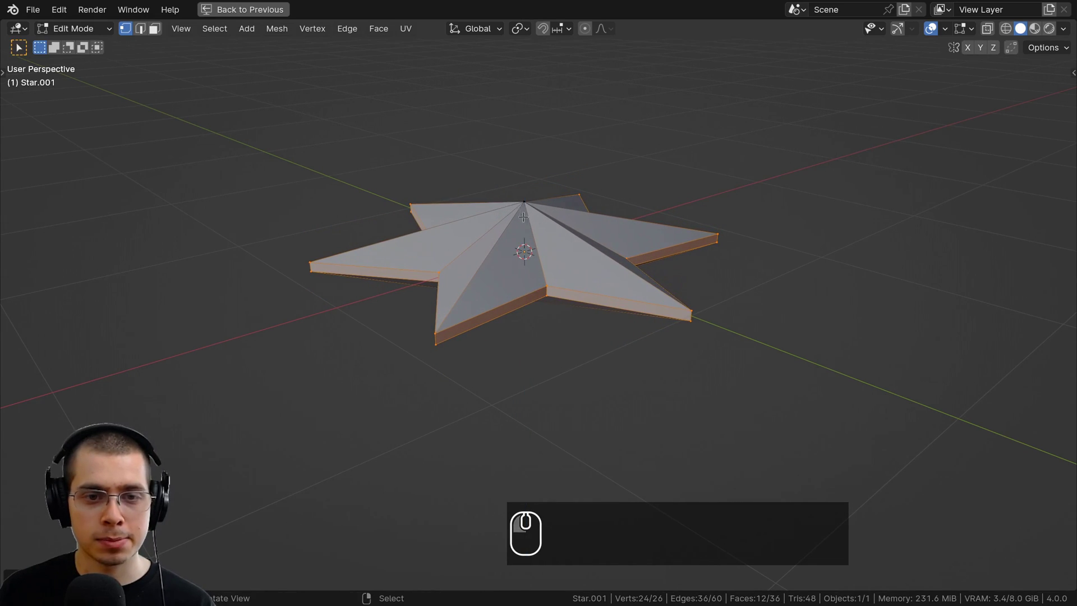
middle_drag(532, 226, 499, 286)
key(Tab)
Restore the full layout and add a Bevel modifier to the six-point star
key(ctrl+space)
scroll(466, 240, up, 3)
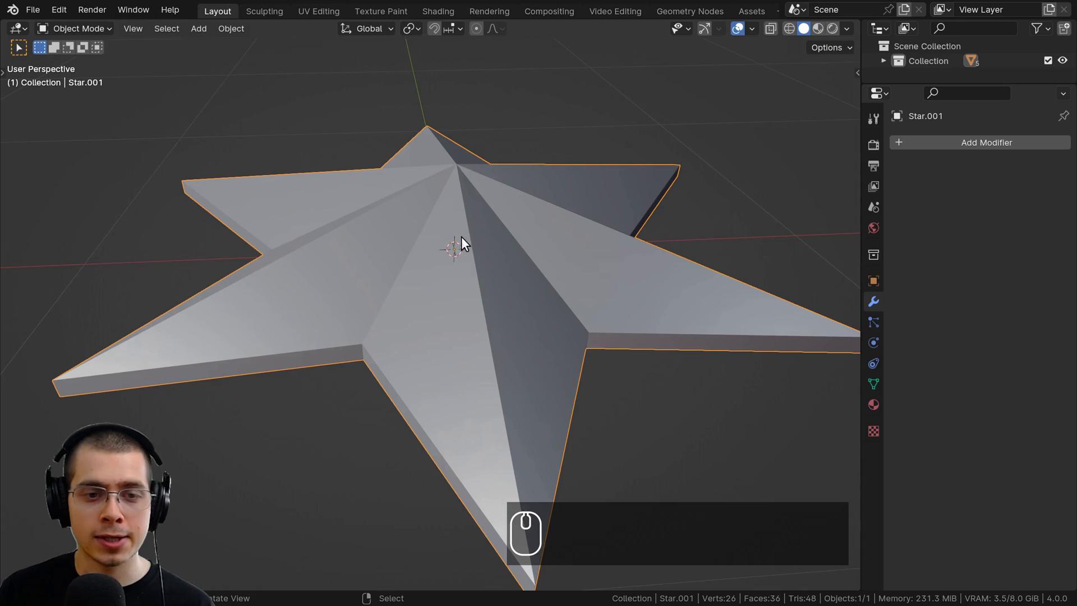
scroll(470, 241, down, 2)
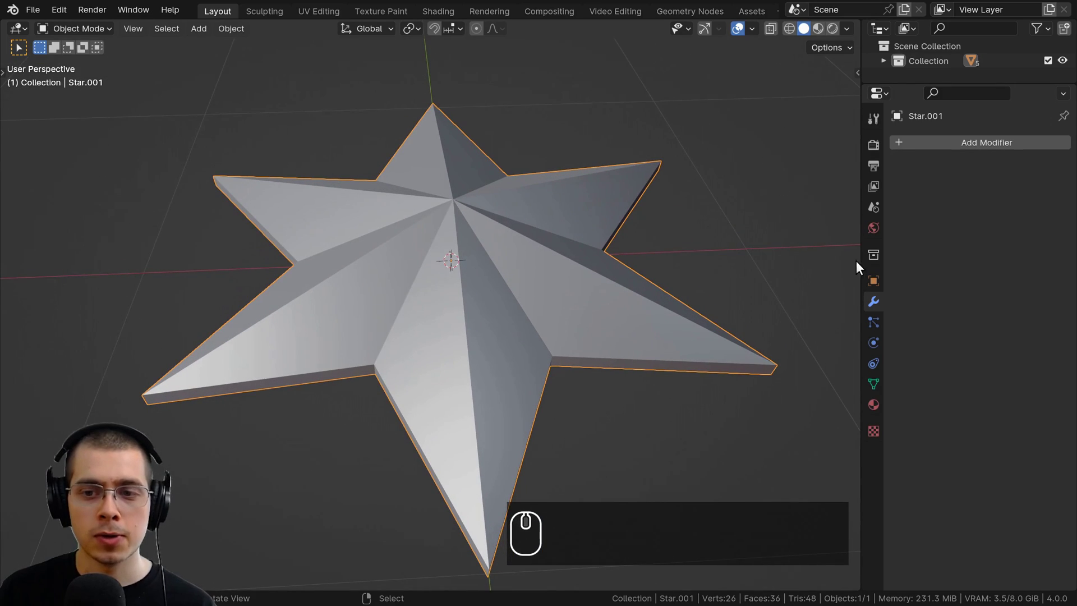
click(963, 142)
text(bev)
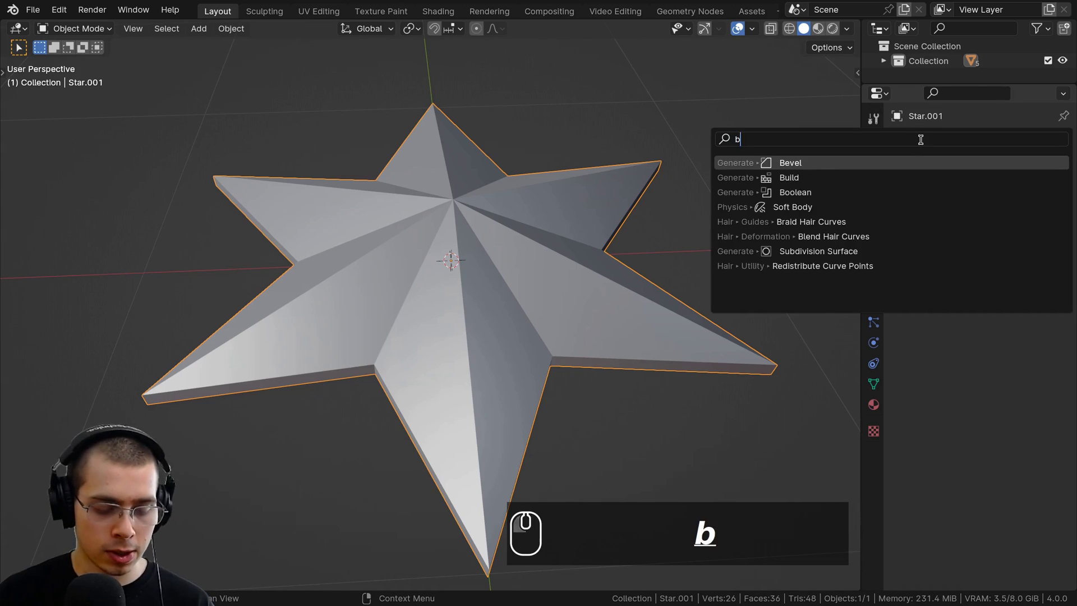
click(801, 162)
middle_drag(476, 241, 473, 261)
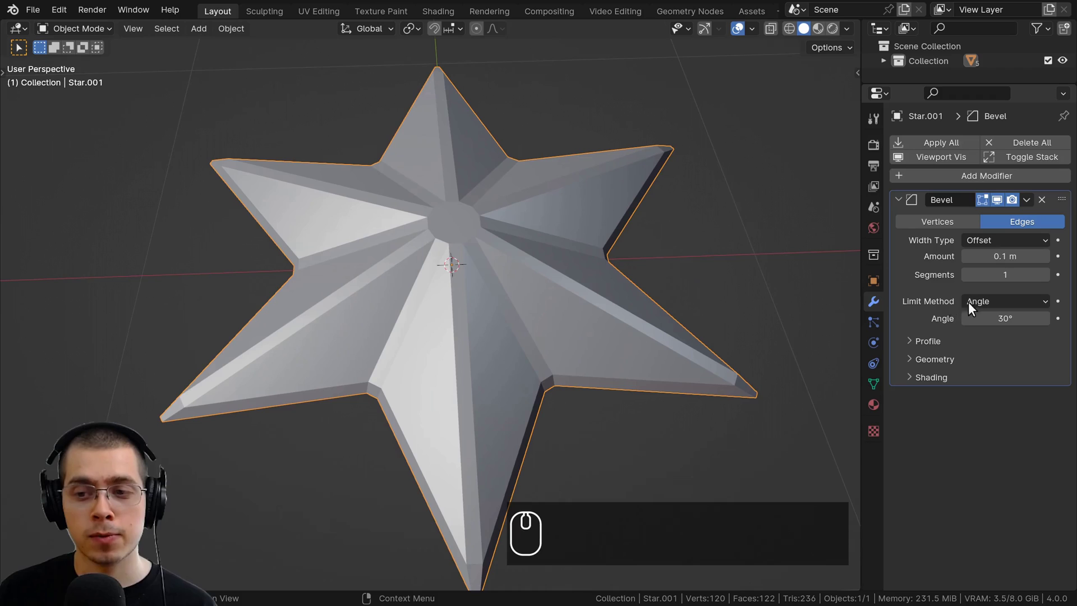
Set the bevel Limit Method to None, Segments to 4 and Amount to 0.012 m
click(988, 300)
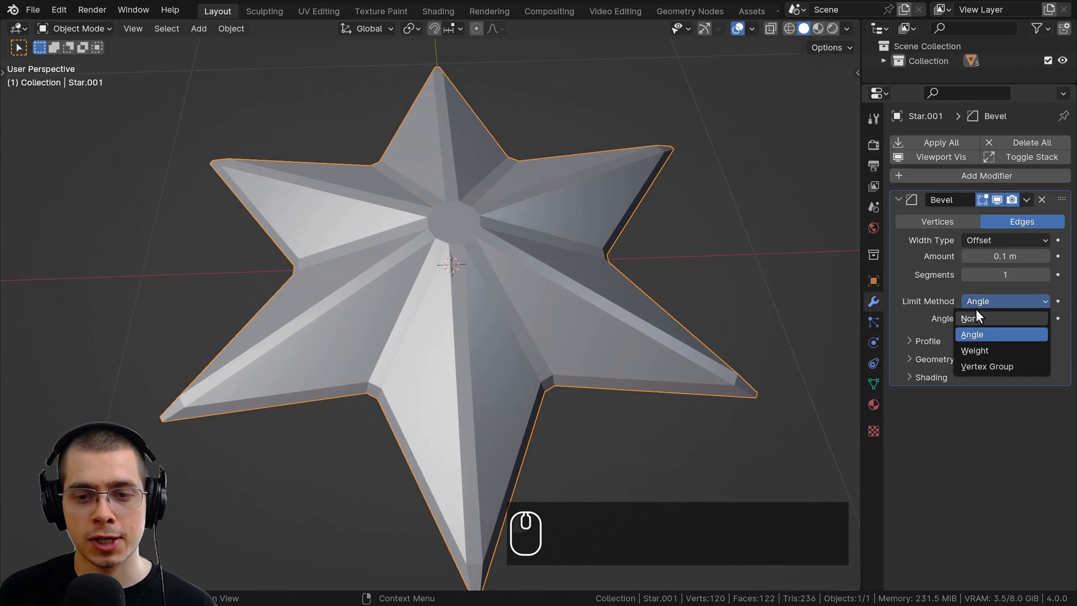
click(978, 312)
middle_drag(701, 331, 665, 334)
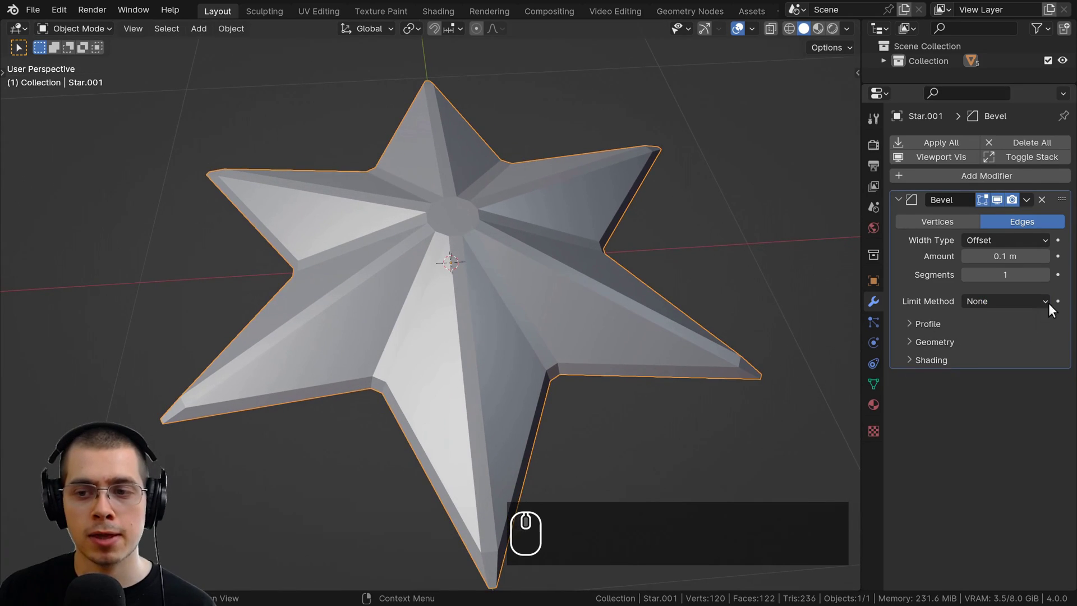
click(1045, 275)
click(1044, 273)
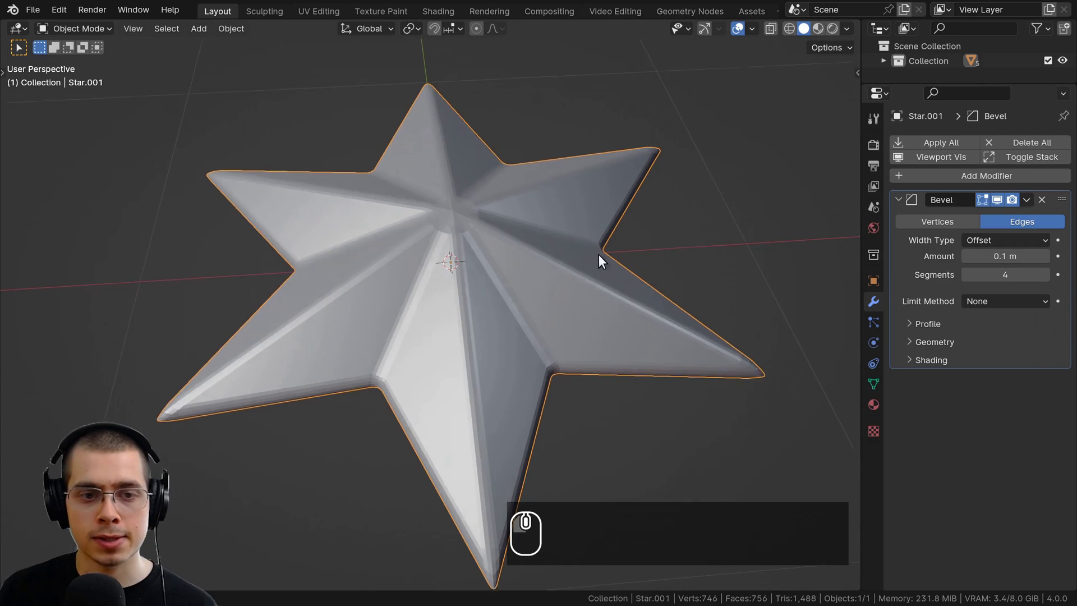
middle_drag(598, 254, 446, 241)
scroll(446, 240, up, 3)
shift+drag(996, 257, 976, 257)
scroll(540, 233, down, 5)
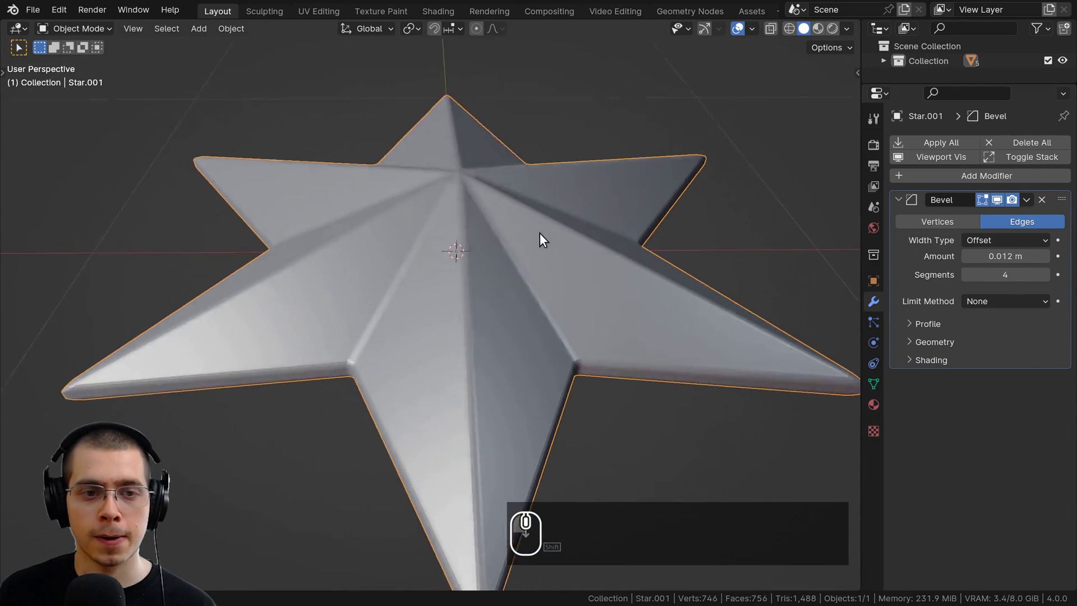
middle_drag(540, 234, 453, 135)
Shade the six-point star smooth
key(w)
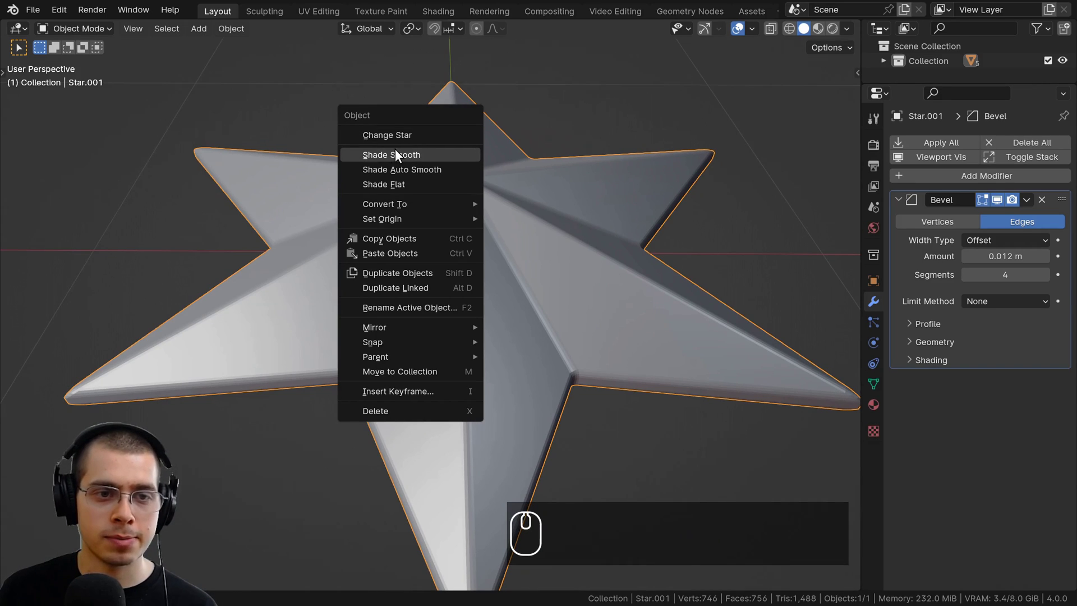
click(378, 153)
middle_drag(378, 154, 513, 149)
scroll(519, 296, up, 2)
scroll(519, 296, up, 2)
middle_drag(520, 296, 482, 267)
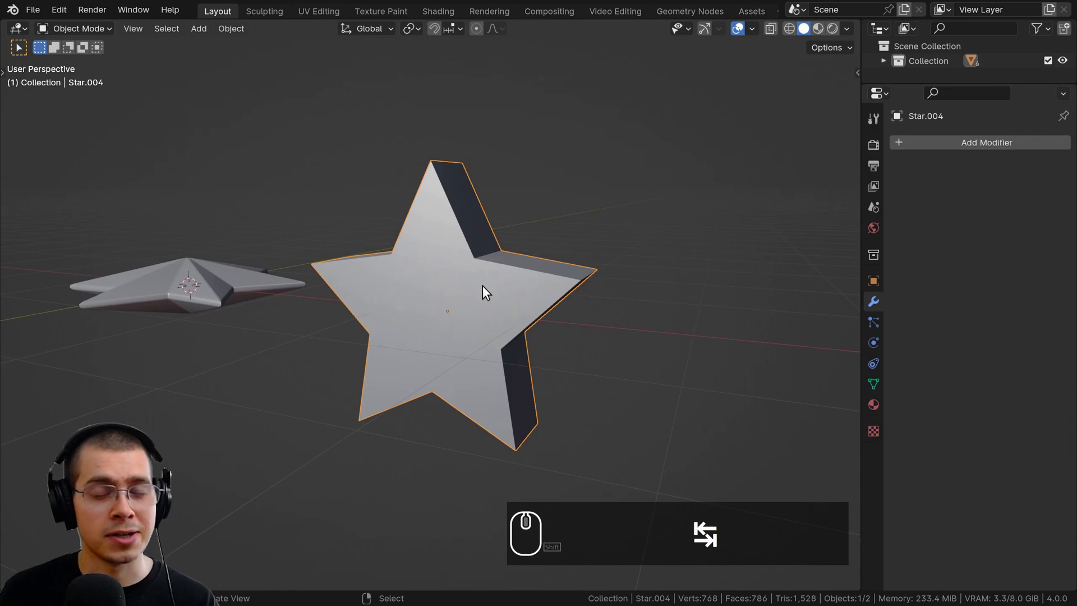
Bevel all edges of the five-point star with 6 segments in Edit Mode
scroll(485, 250, up, 2)
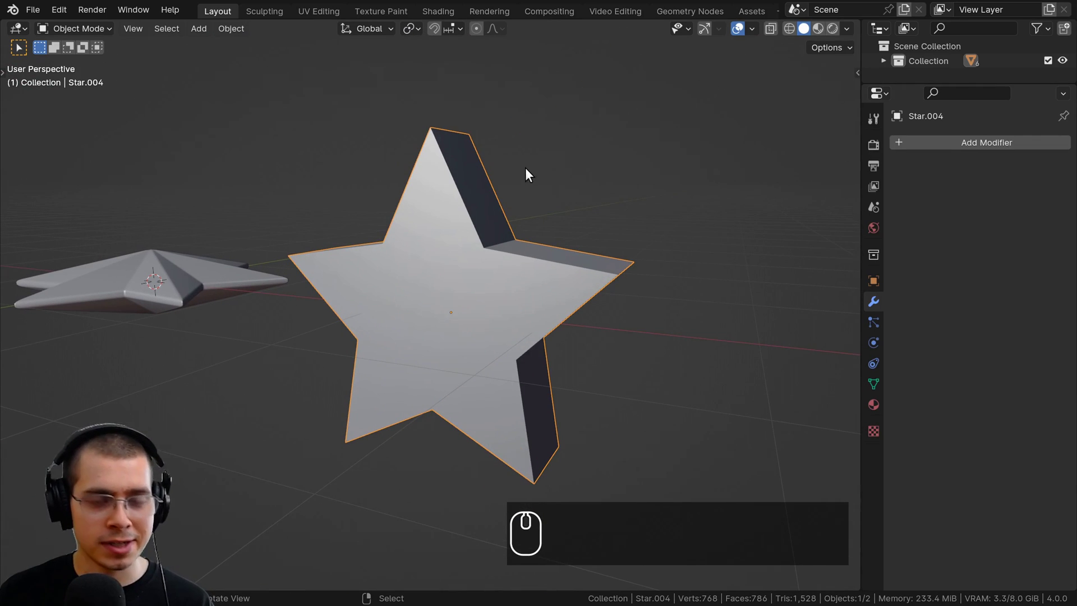
key(Tab)
key(a)
key(a)
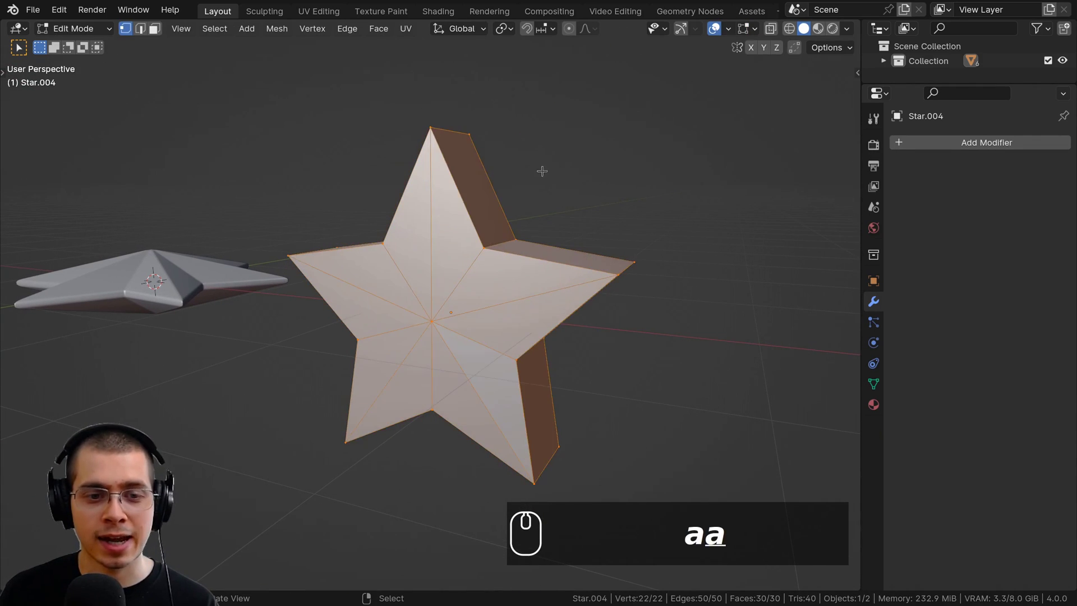
middle_drag(534, 175, 528, 187)
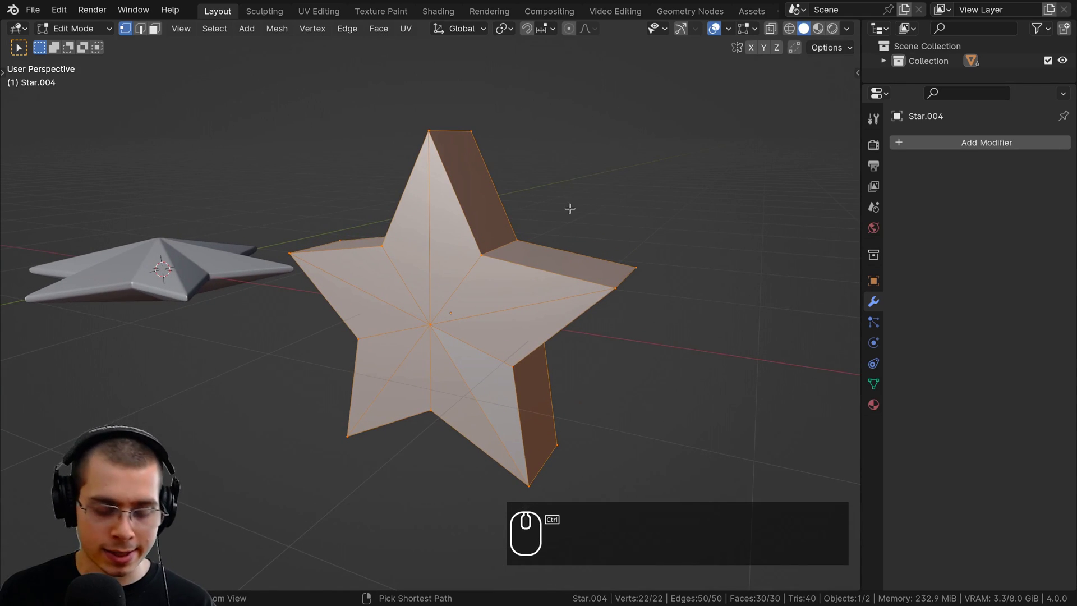
key(ctrl+b)
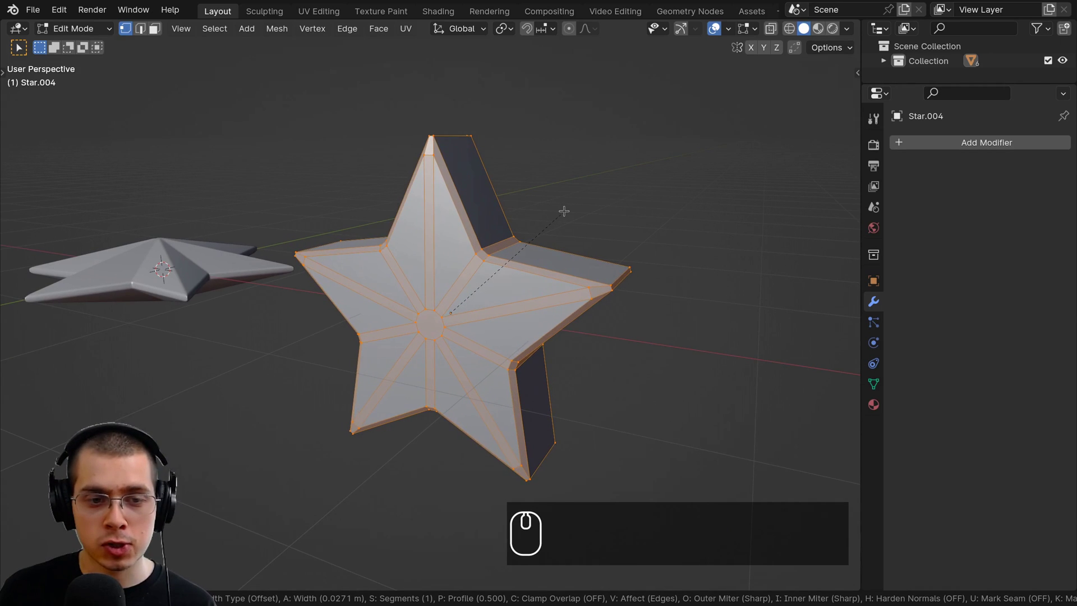
scroll(563, 211, up, 1)
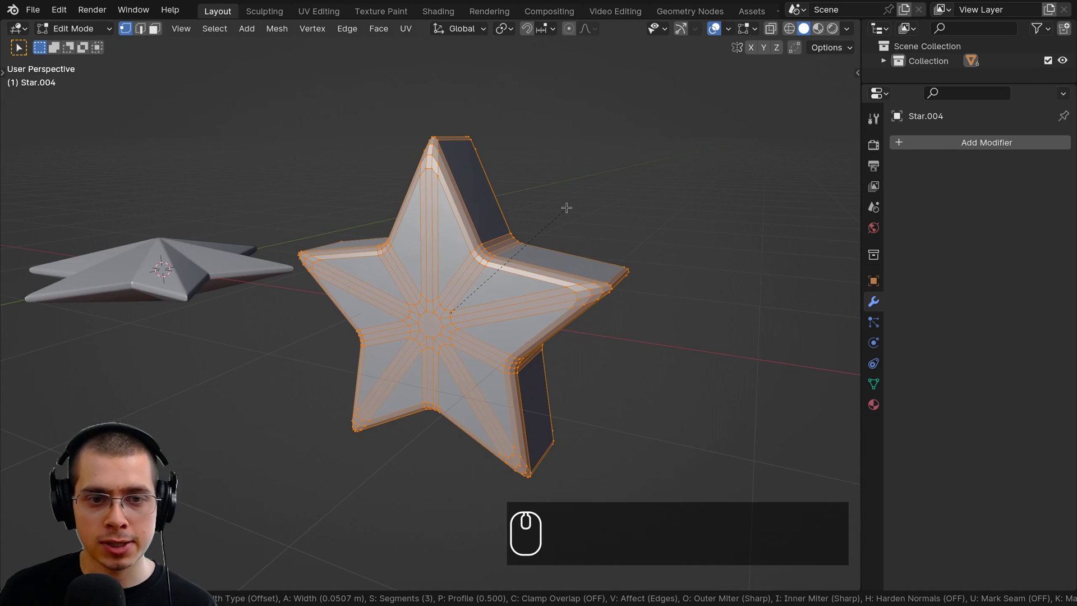
scroll(566, 208, up, 1)
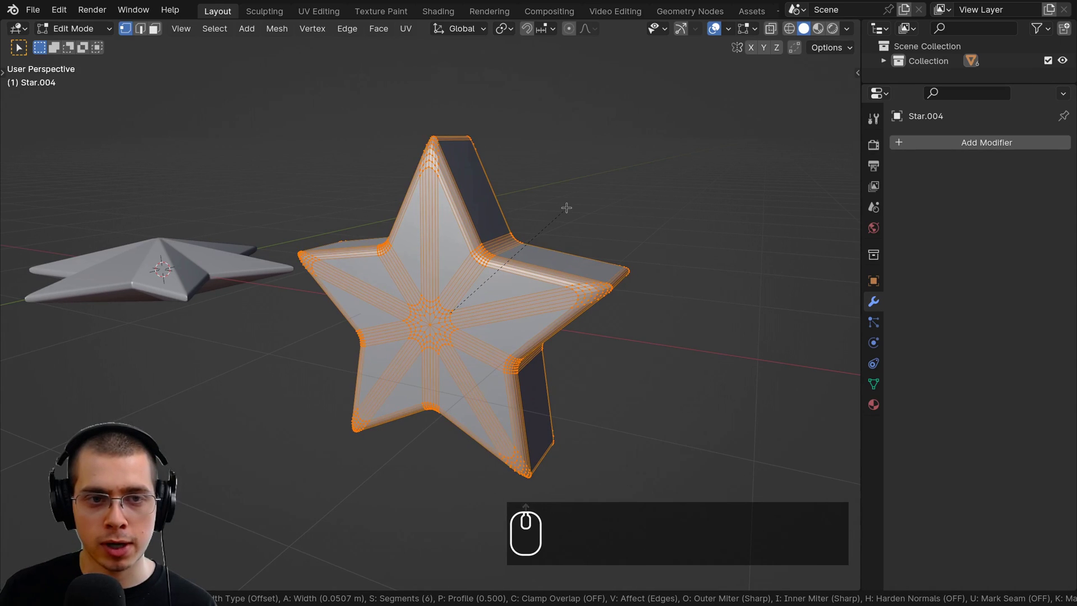
click(567, 209)
mouse_move(370, 216)
middle_down()
mouse_move(539, 272)
mouse_move(566, 263)
mouse_move(477, 186)
mouse_move(570, 355)
mouse_move(582, 281)
mouse_move(625, 331)
mouse_move(532, 331)
mouse_move(544, 336)
mouse_move(547, 325)
middle_up()
Shade the star smooth and add a level-1 Subdivision modifier with Ctrl+1
key(Tab)
key(w)
click(442, 188)
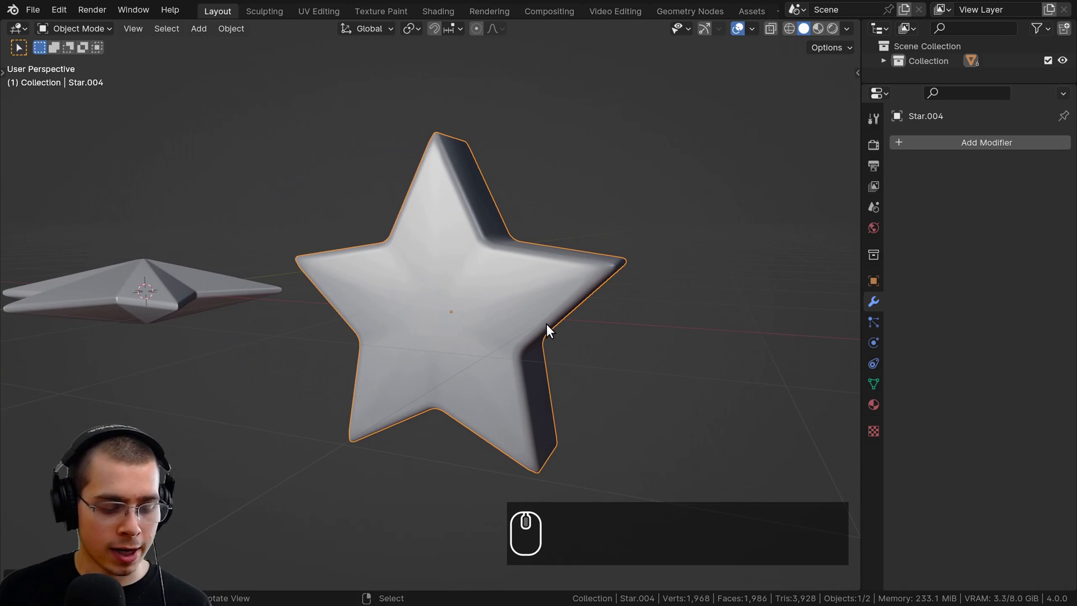
key(ctrl+1)
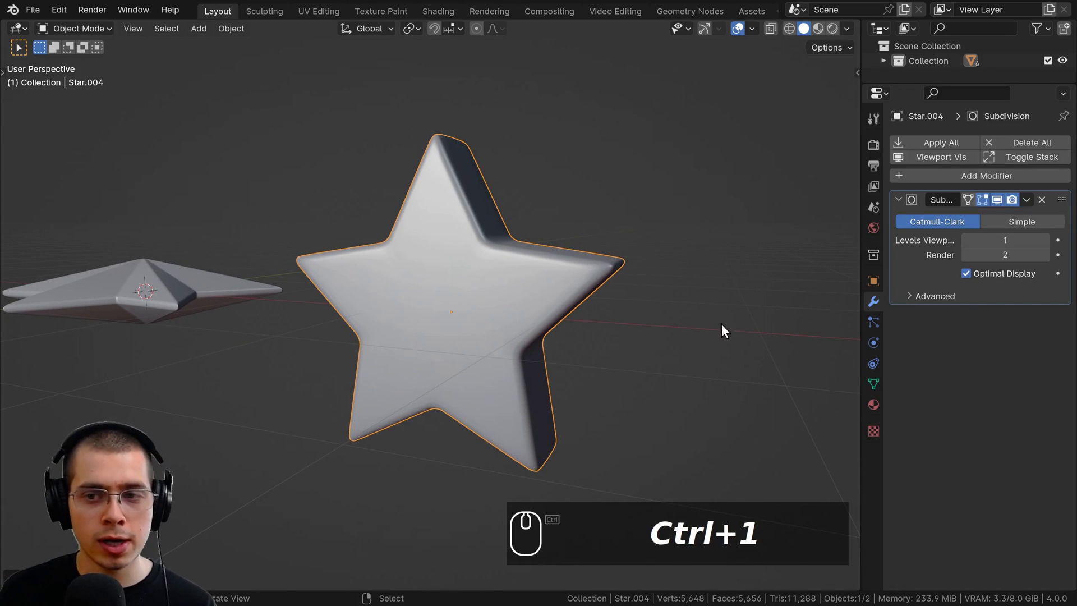
middle_drag(538, 256, 422, 264)
Select only the centre vertex of the new extruded star
key(a)
key(a)
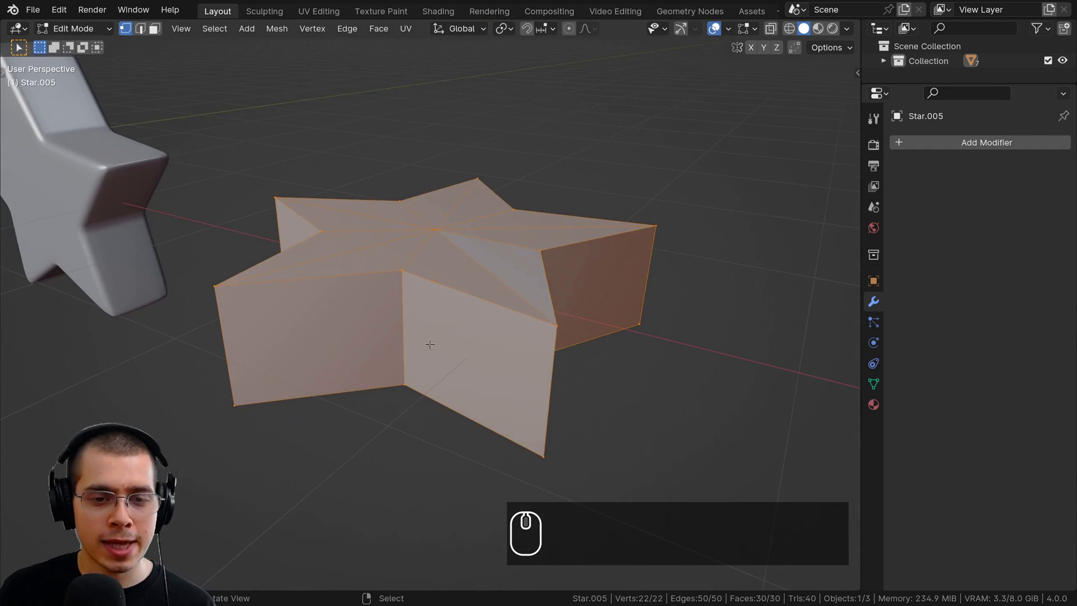
mouse_move(430, 344)
middle_down()
mouse_move(387, 306)
mouse_move(417, 324)
mouse_move(415, 339)
mouse_move(448, 246)
mouse_move(429, 331)
middle_up()
click(442, 236)
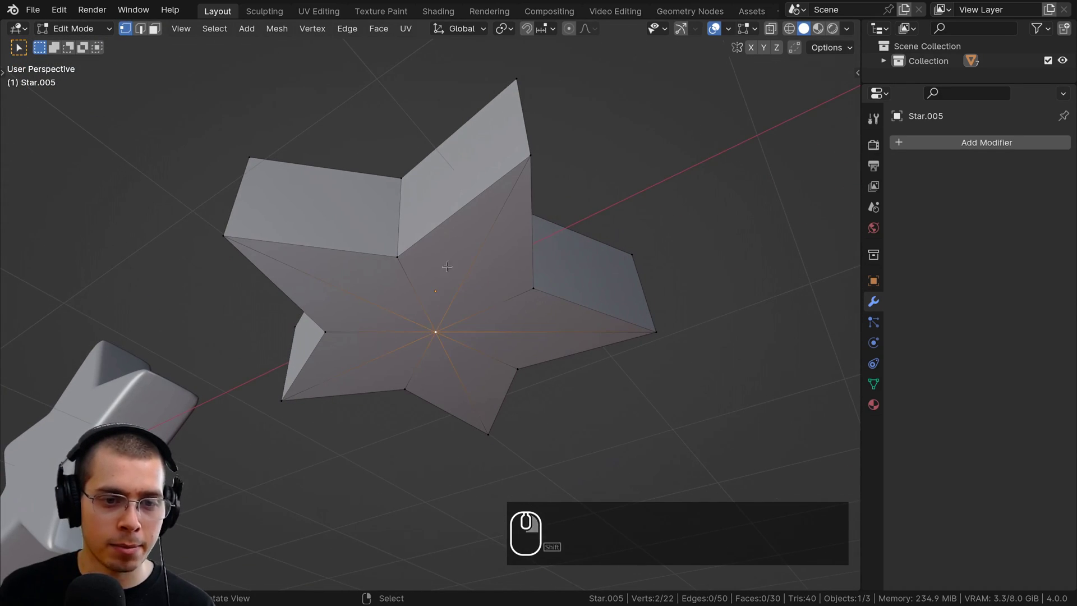
middle_drag(447, 267, 549, 252)
Invert the selection and scale the outer geometry to 0 along Z, flattening it
key(ctrl+i)
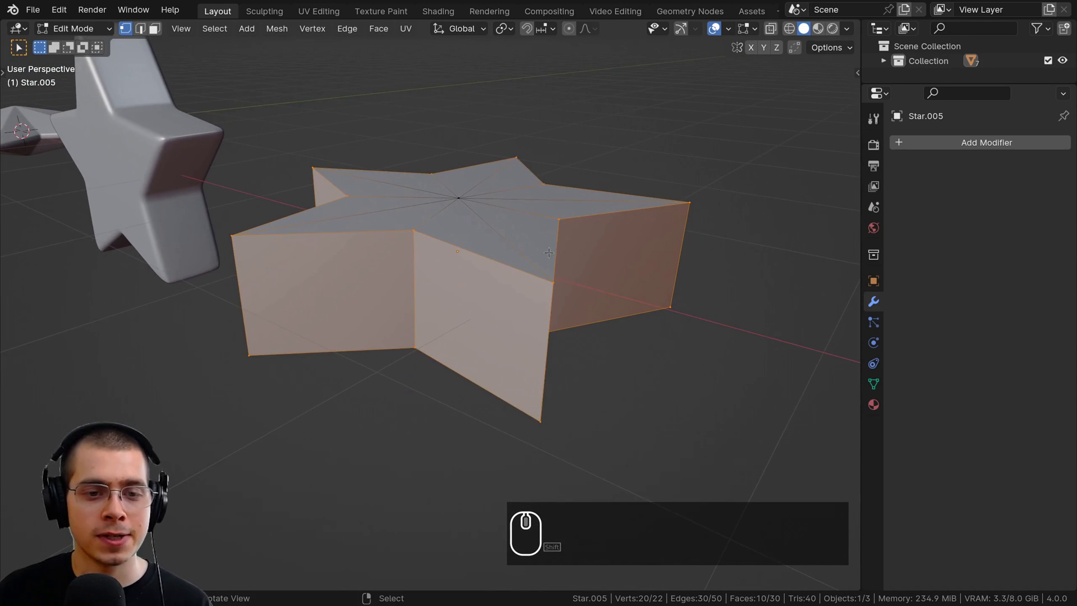
key(s)
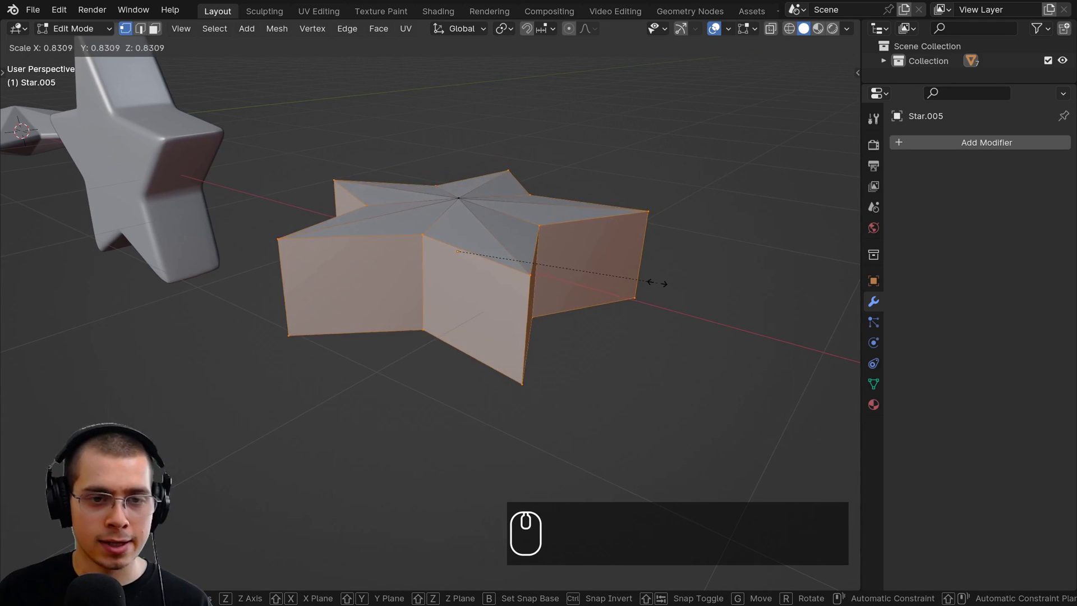
key(z)
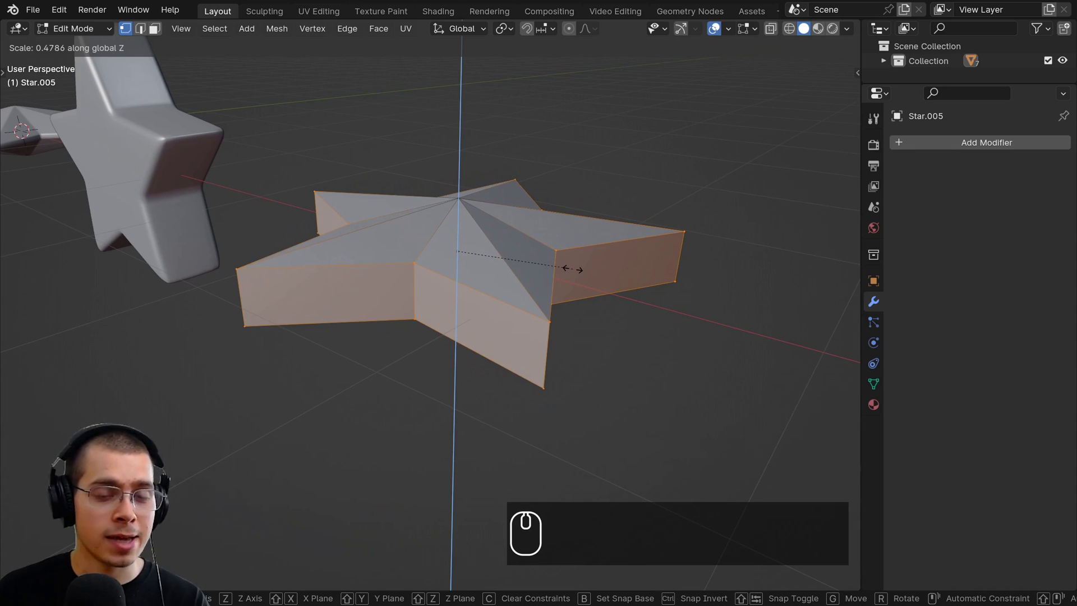
key(0)
key(Return)
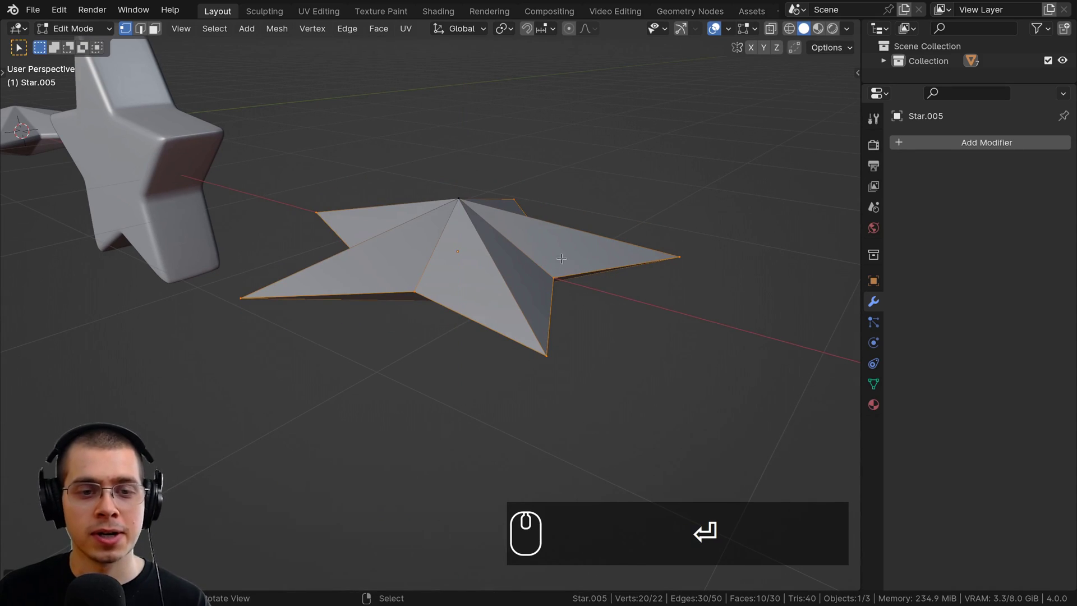
middle_drag(562, 259, 453, 145)
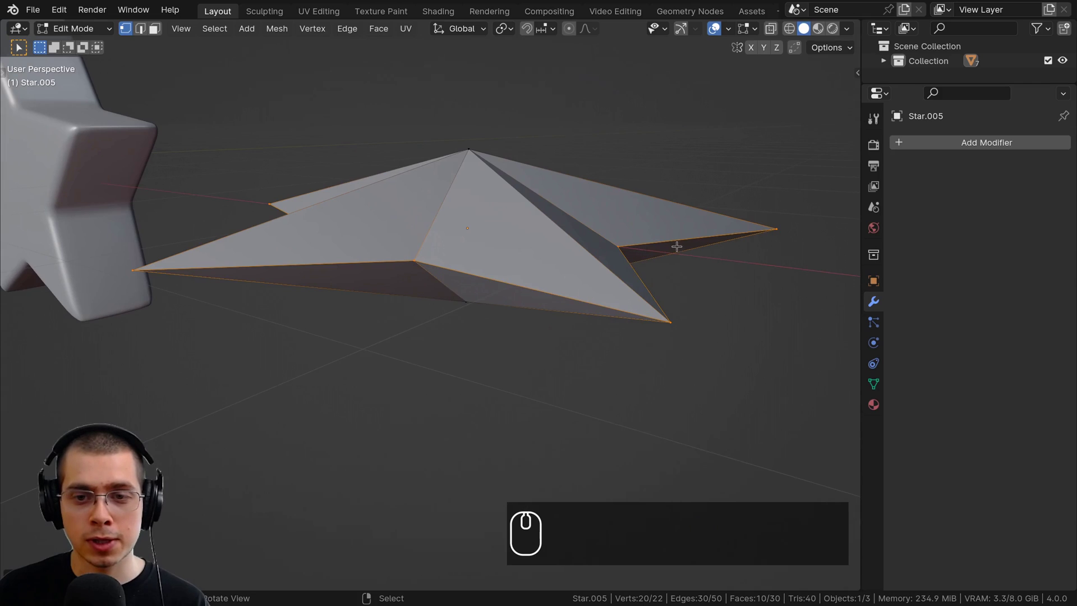
Merge the flattened star's overlapping vertices by distance
middle_drag(676, 246, 232, 319)
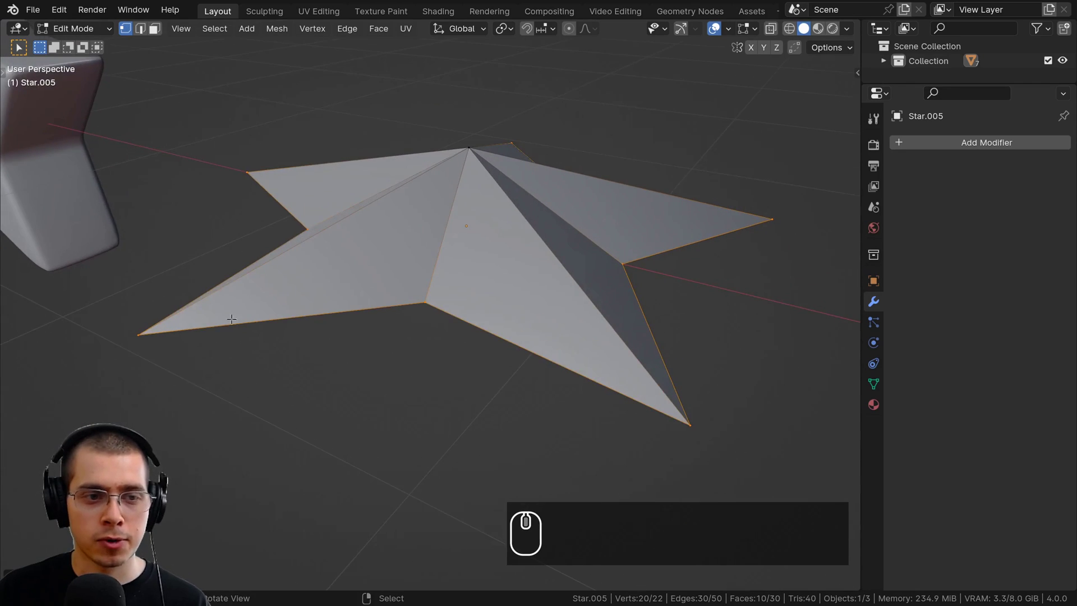
middle_drag(267, 192, 348, 273)
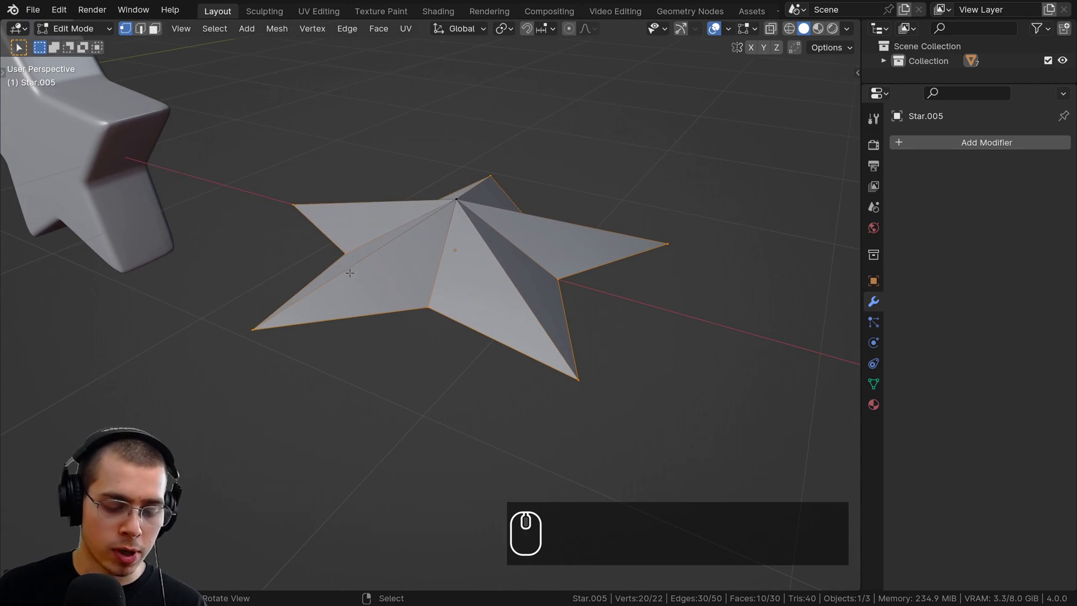
key(m)
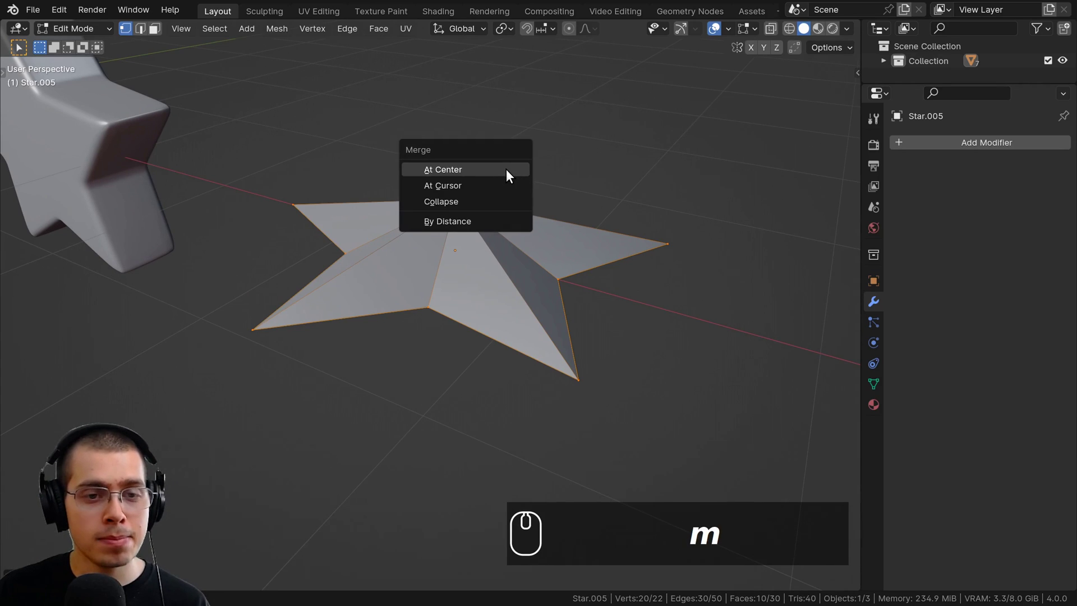
click(464, 218)
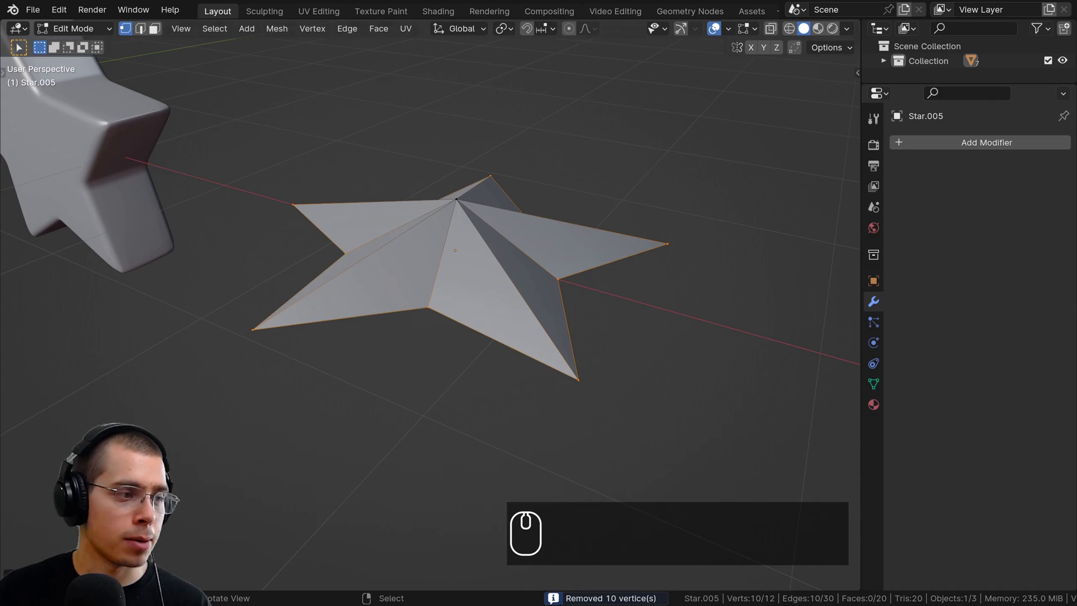
Try moving a single star vertex, cancel both moves, and exit to Object Mode
middle_drag(605, 433, 617, 315)
click(507, 263)
key(g)
right_click(629, 206)
key(g)
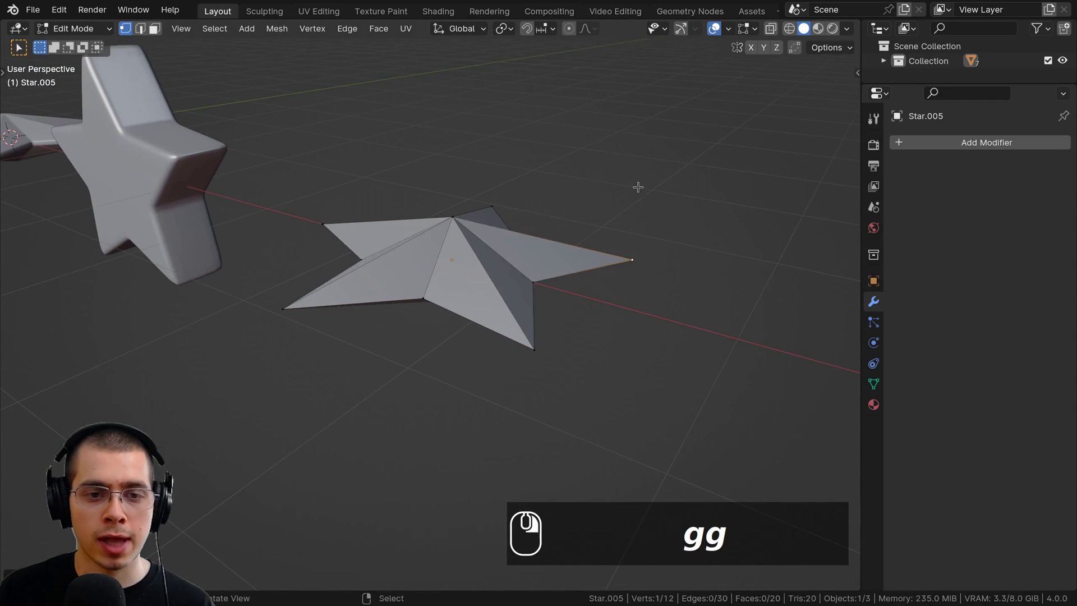
right_click(637, 185)
key(Tab)
middle_drag(637, 185, 543, 330)
Select all of the star's geometry in Edit Mode and give every edge a narrow bevel
key(Tab)
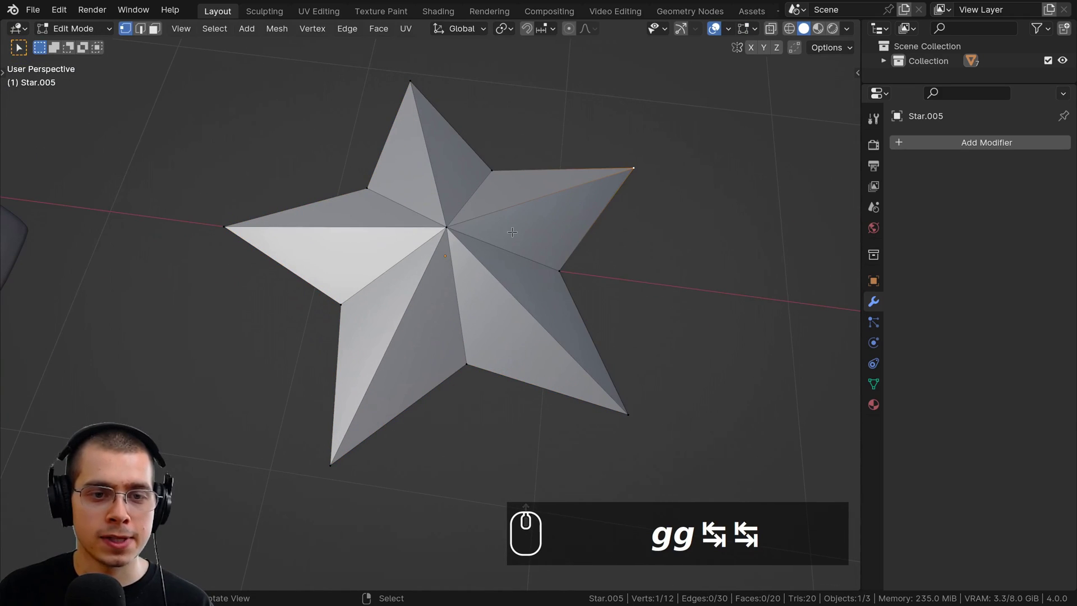
key(a)
scroll(723, 273, up, 3)
scroll(734, 258, down, 3)
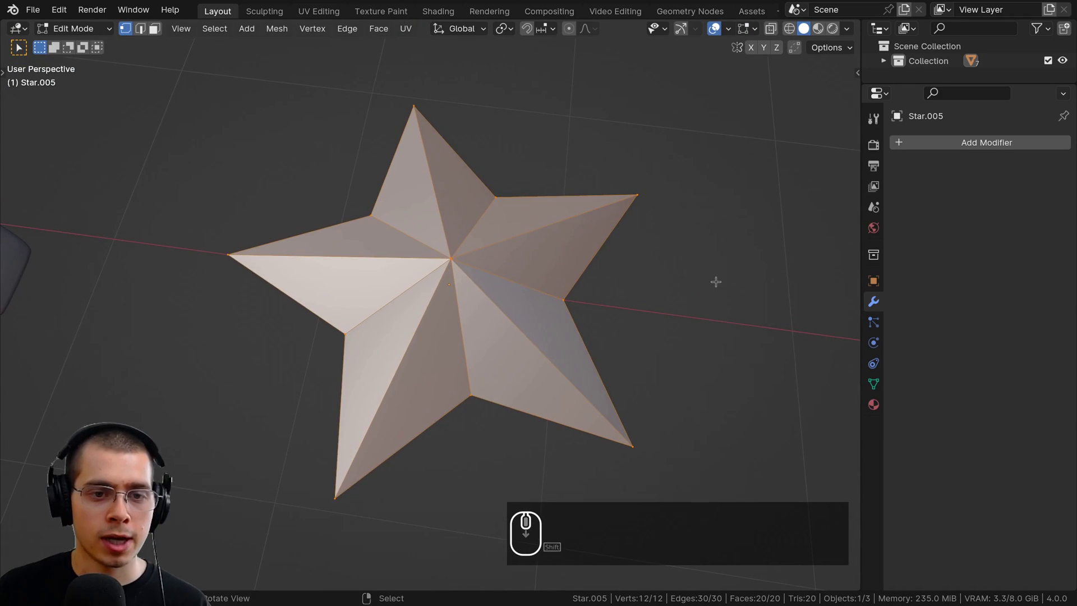
key(ctrl+b)
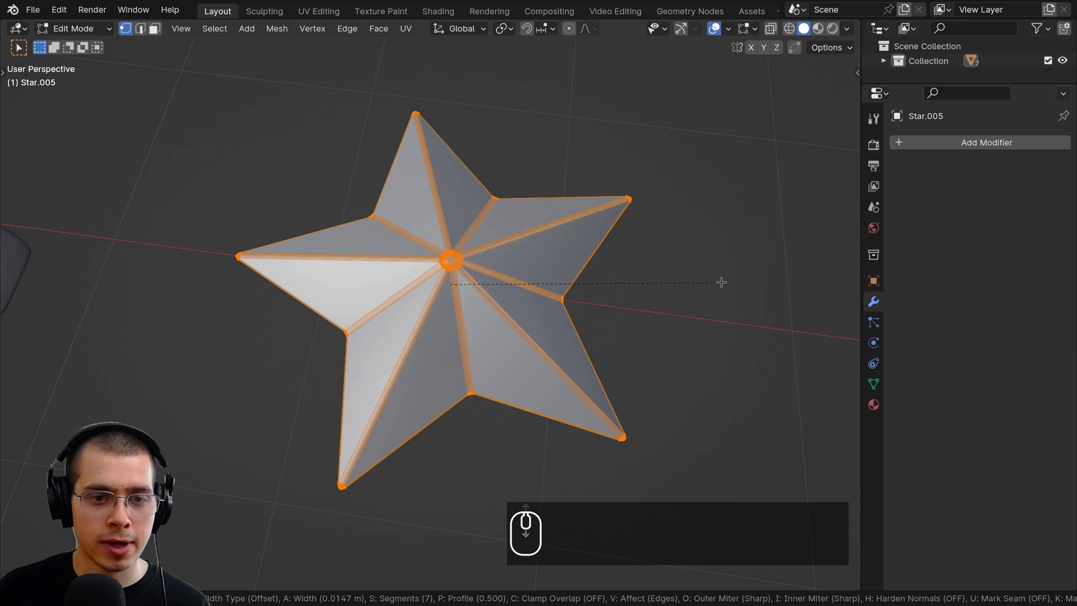
click(722, 282)
Back in Object Mode, apply Shade Smooth to the faceted star
key(Tab)
key(w)
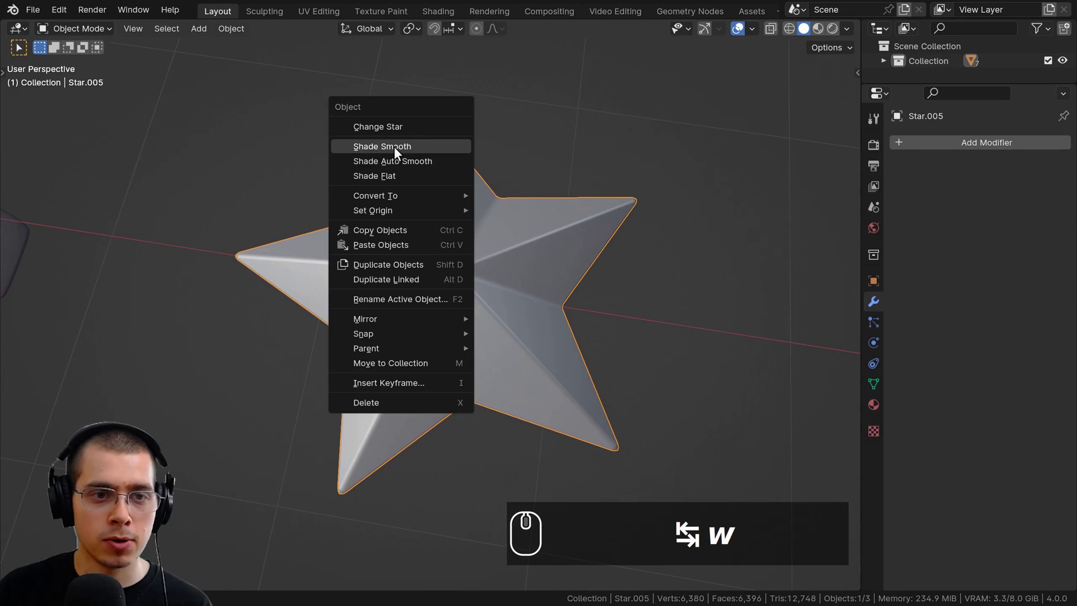
click(360, 146)
middle_drag(360, 146, 510, 186)
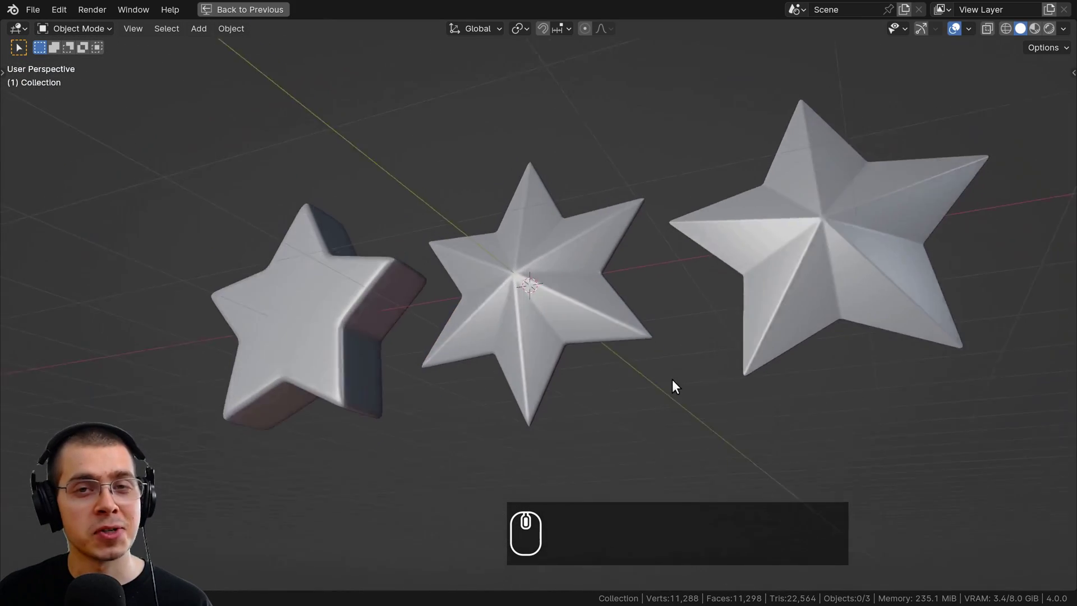